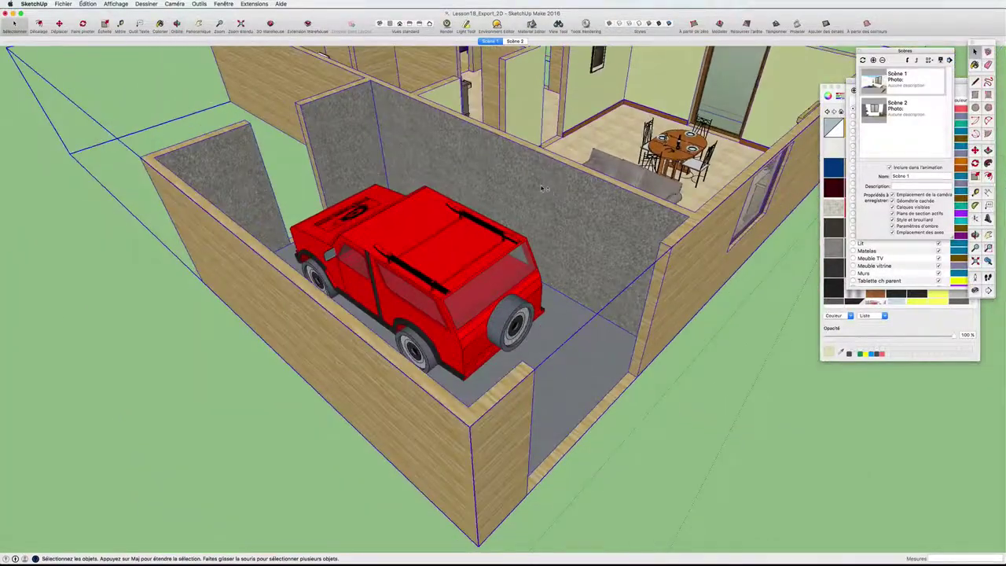
# Orbit and zoom from the house overview into the bedroom toward the painting and shelves.
pyautogui.moveTo(543, 188); pyautogui.dragTo(496, 270, button='middle')
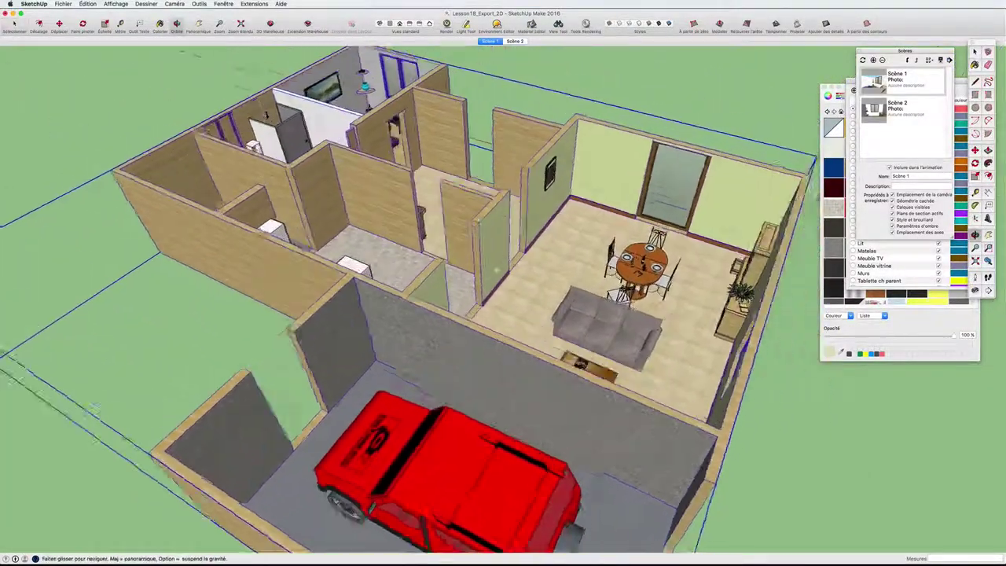
pyautogui.moveTo(497, 269); pyautogui.dragTo(574, 213)
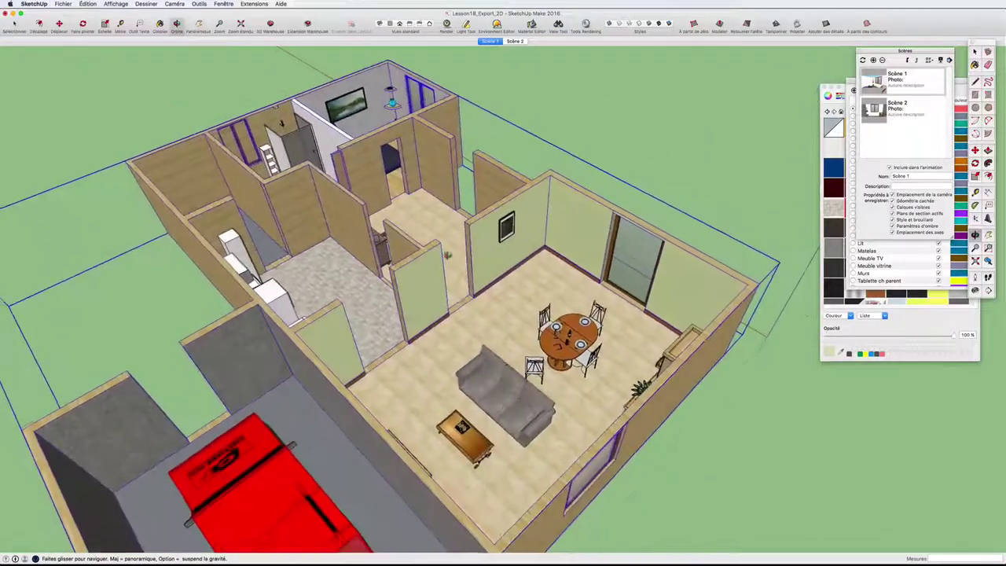
pyautogui.scroll(10, 417, 266)
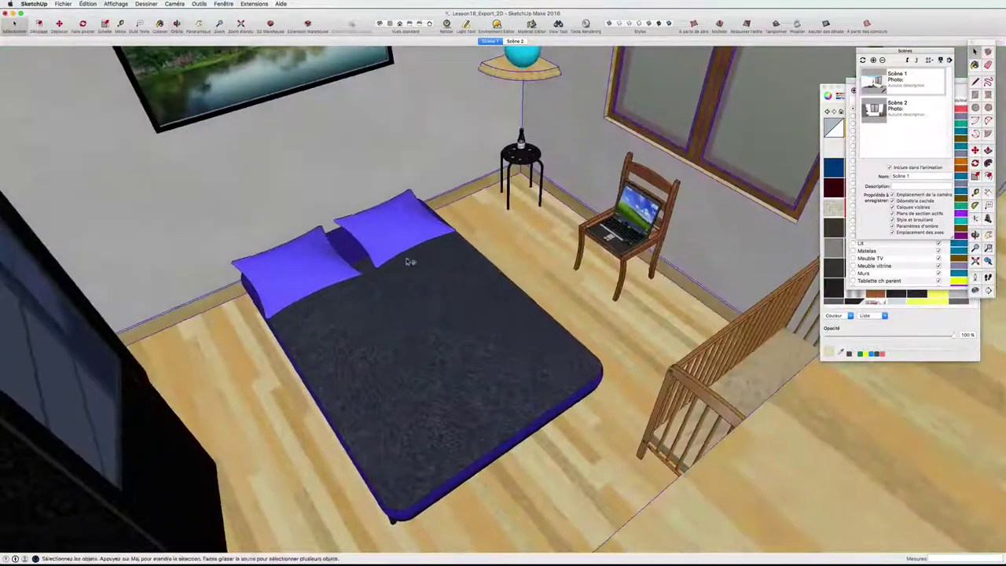
pyautogui.moveTo(417, 266); pyautogui.dragTo(448, 340)
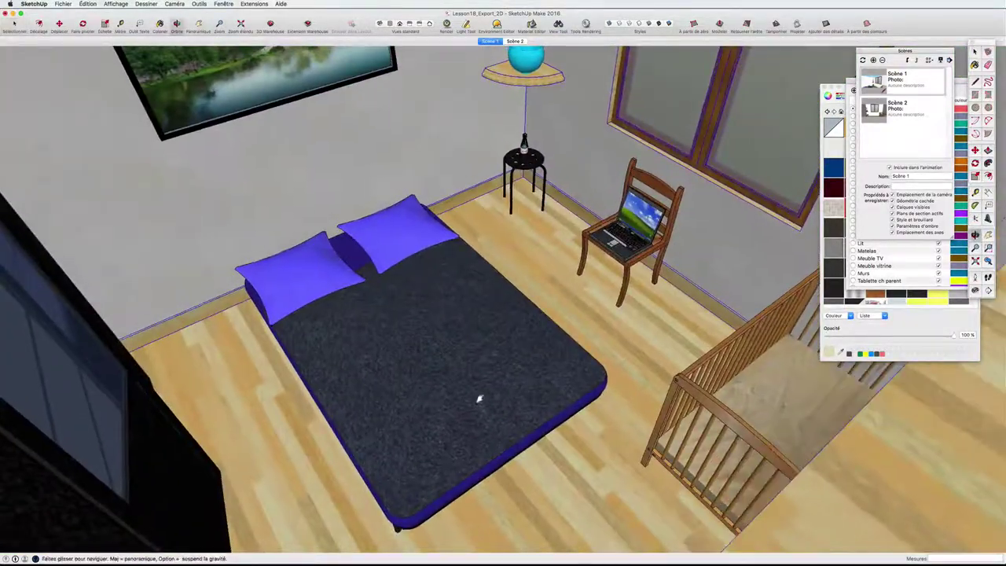
pyautogui.click(14, 23)
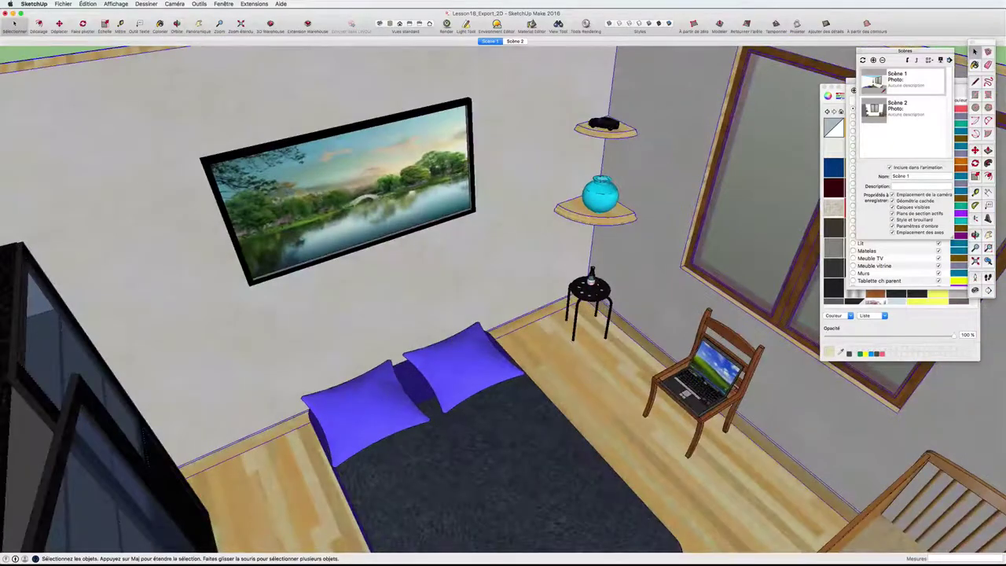
pyautogui.scroll(1, 581, 193)
pyautogui.scroll(3, 582, 193)
pyautogui.scroll(3, 578, 190)
pyautogui.scroll(3, 577, 189)
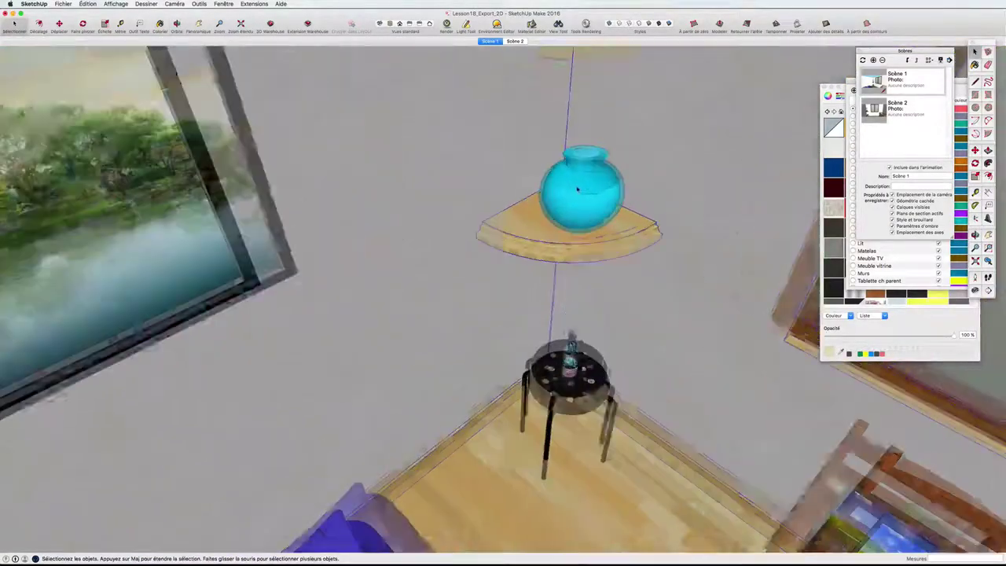
pyautogui.scroll(-3, 577, 190)
pyautogui.scroll(-3, 577, 190)
pyautogui.scroll(3, 577, 189)
pyautogui.scroll(3, 577, 189)
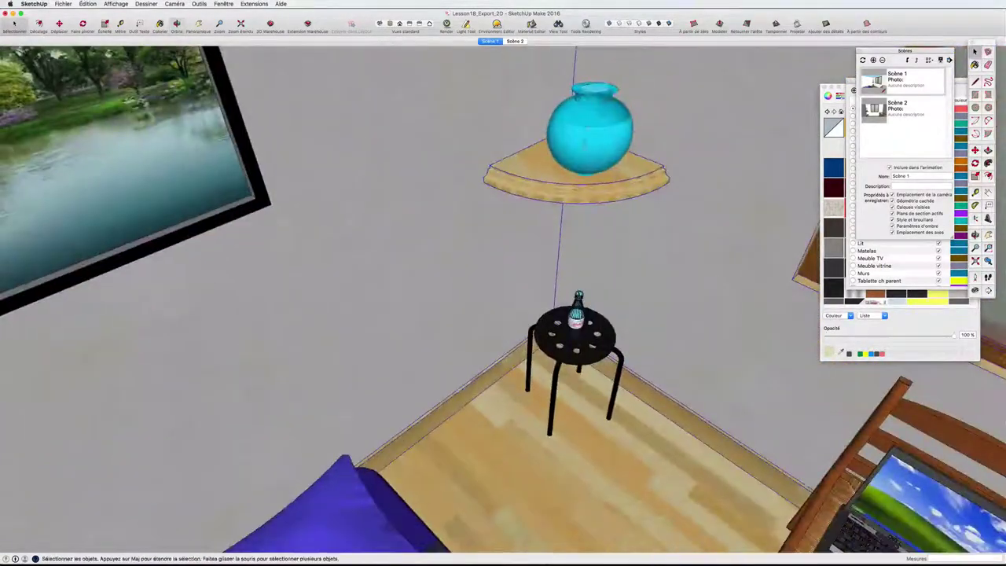
# Pan to the laptop chair and orbit around it to view the crib.
pyautogui.keyDown('shift'); pyautogui.moveTo(576, 190); pyautogui.dragTo(404, 79, button='middle'); pyautogui.keyUp('shift')
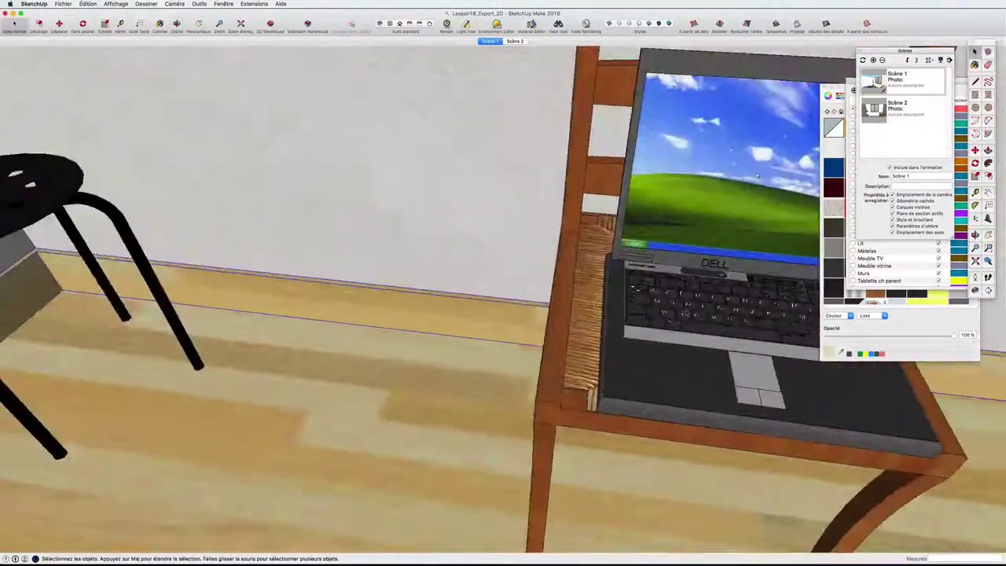
pyautogui.press('o')
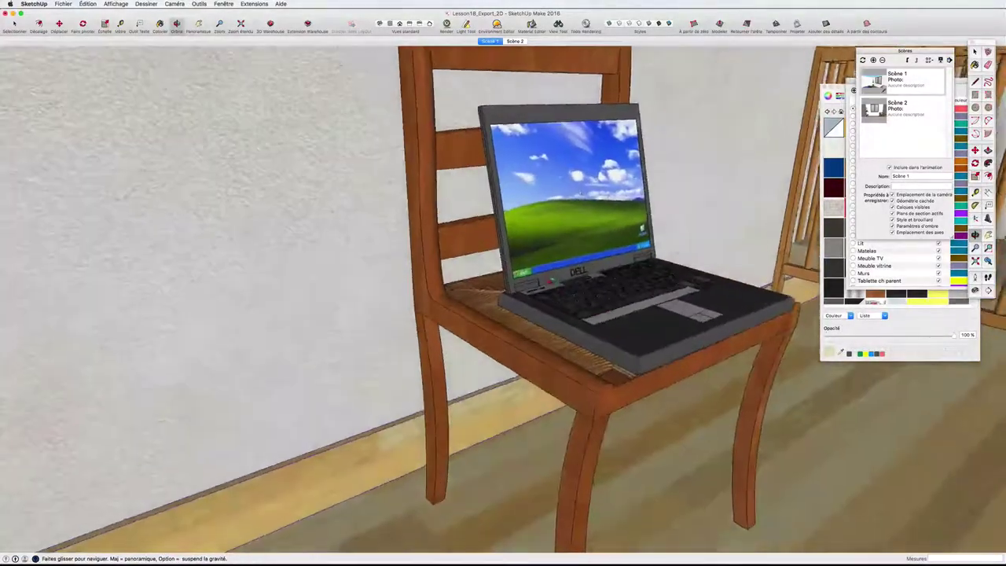
pyautogui.press('space')
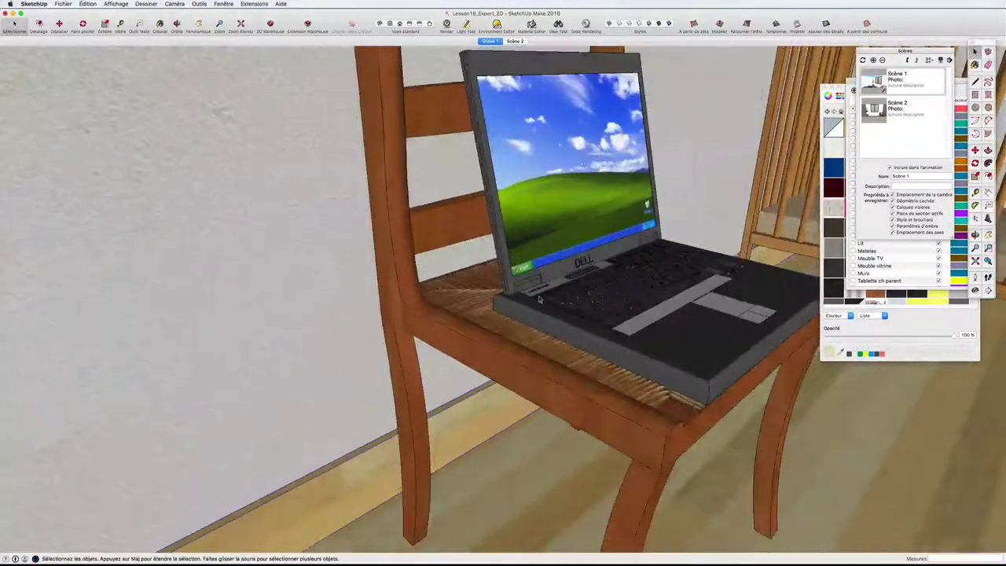
pyautogui.press('o')
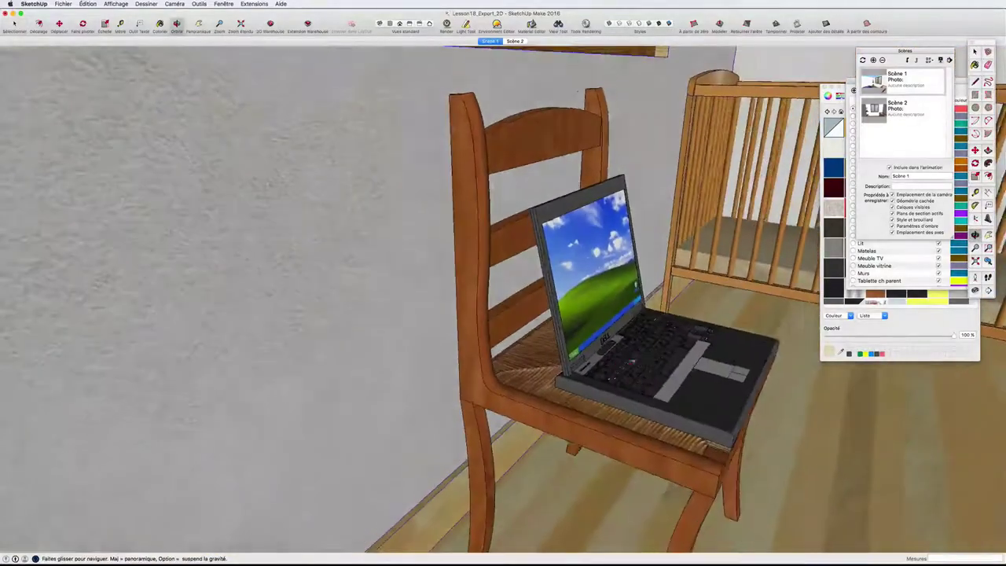
pyautogui.press('space')
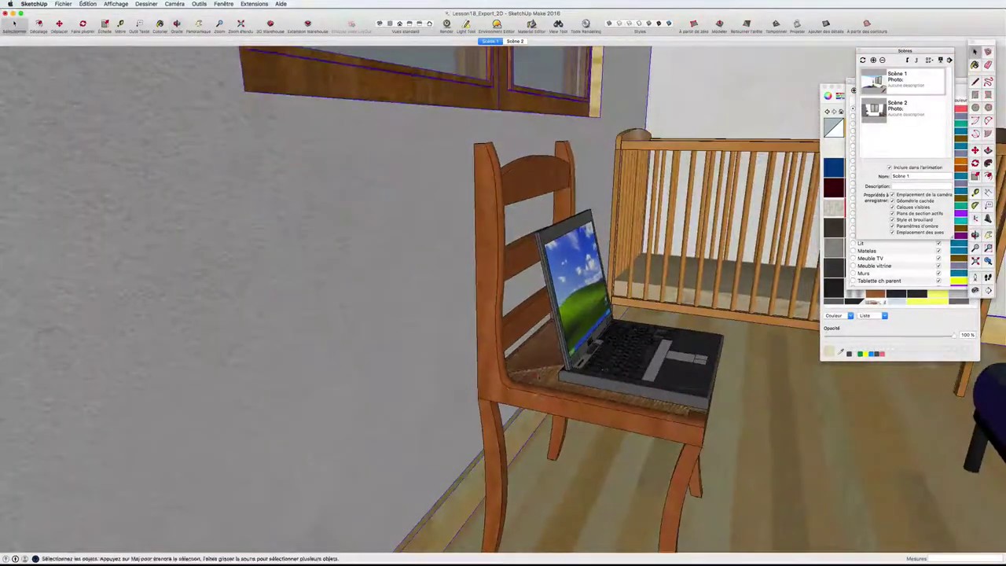
pyautogui.press('o')
pyautogui.moveTo(537, 313); pyautogui.dragTo(471, 314)
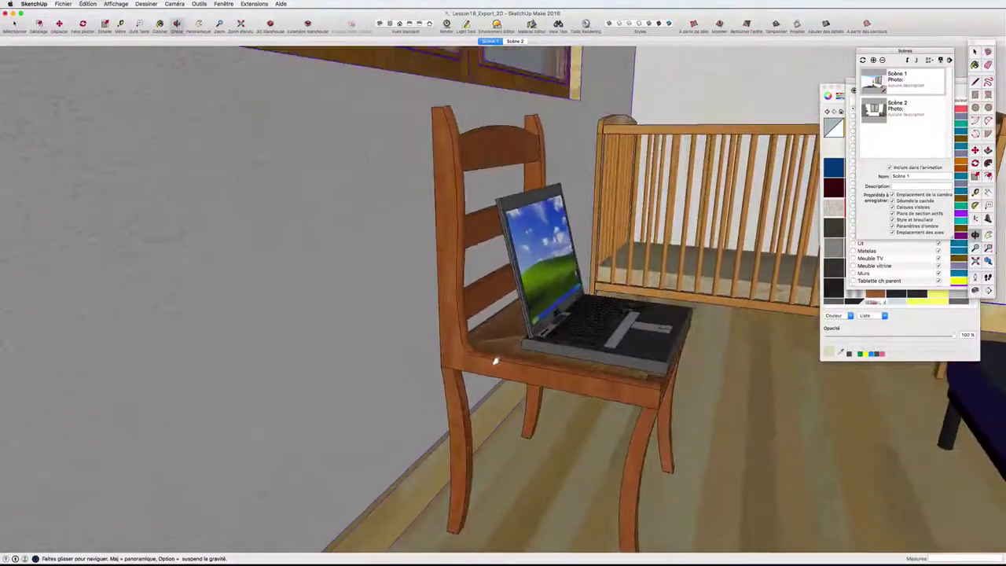
pyautogui.press('space')
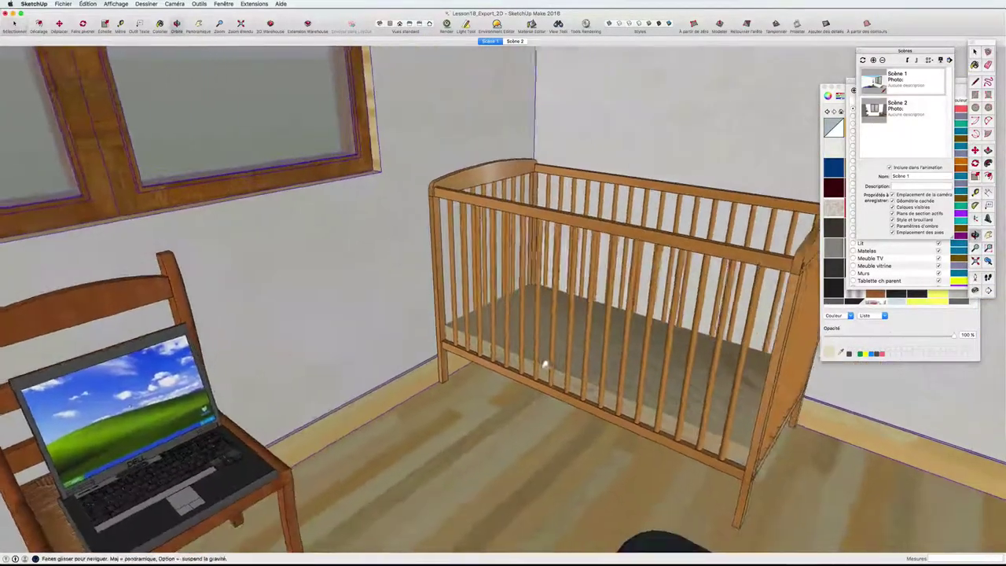
pyautogui.press('o')
pyautogui.moveTo(543, 359)
pyautogui.mouseDown()
pyautogui.moveTo(621, 393)
pyautogui.moveTo(647, 380)
pyautogui.mouseUp()
pyautogui.press('space')
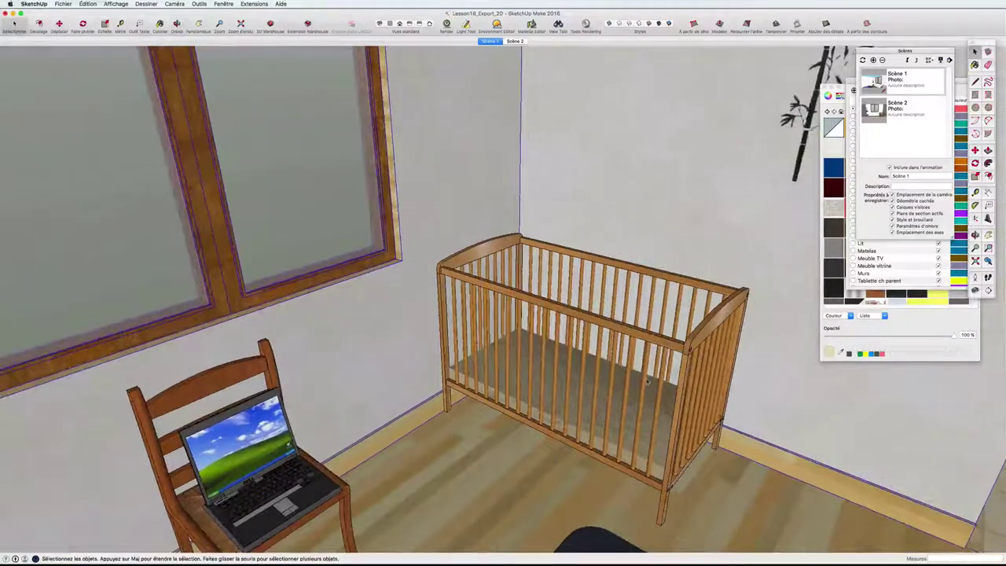
# Orbit around the crib to face the partition and bedroom doorway.
pyautogui.moveTo(648, 380)
pyautogui.mouseDown(button='middle')
pyautogui.moveTo(614, 385)
pyautogui.moveTo(707, 417)
pyautogui.moveTo(597, 263)
pyautogui.mouseUp(button='middle')
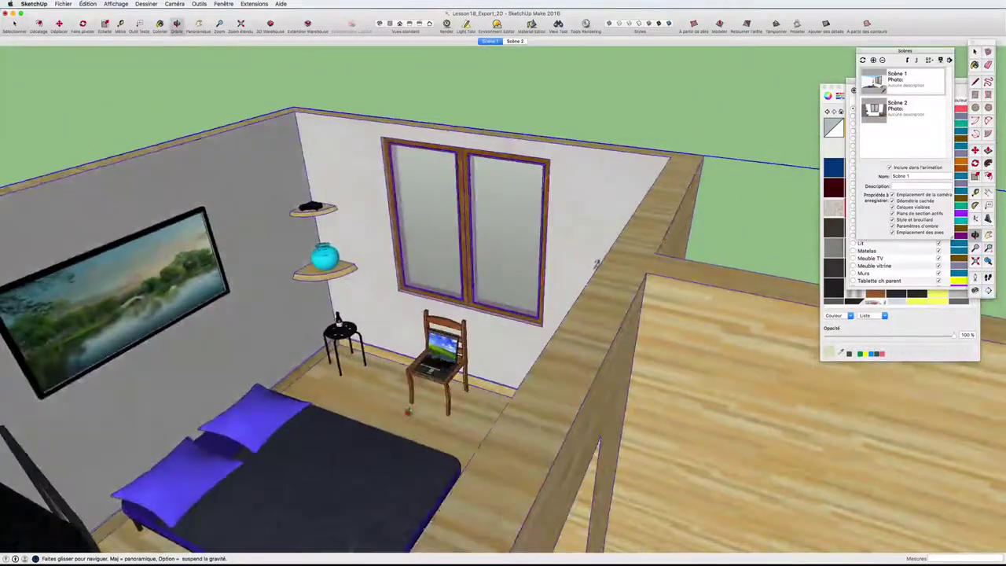
pyautogui.click(14, 23)
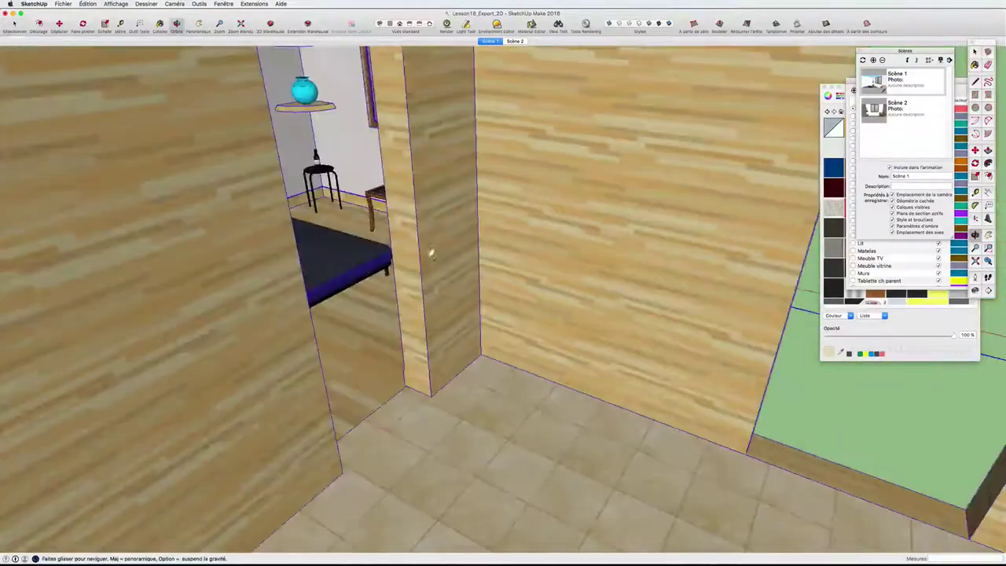
pyautogui.moveTo(427, 254)
pyautogui.mouseDown(button='middle')
pyautogui.moveTo(351, 262)
pyautogui.moveTo(410, 324)
pyautogui.mouseUp(button='middle')
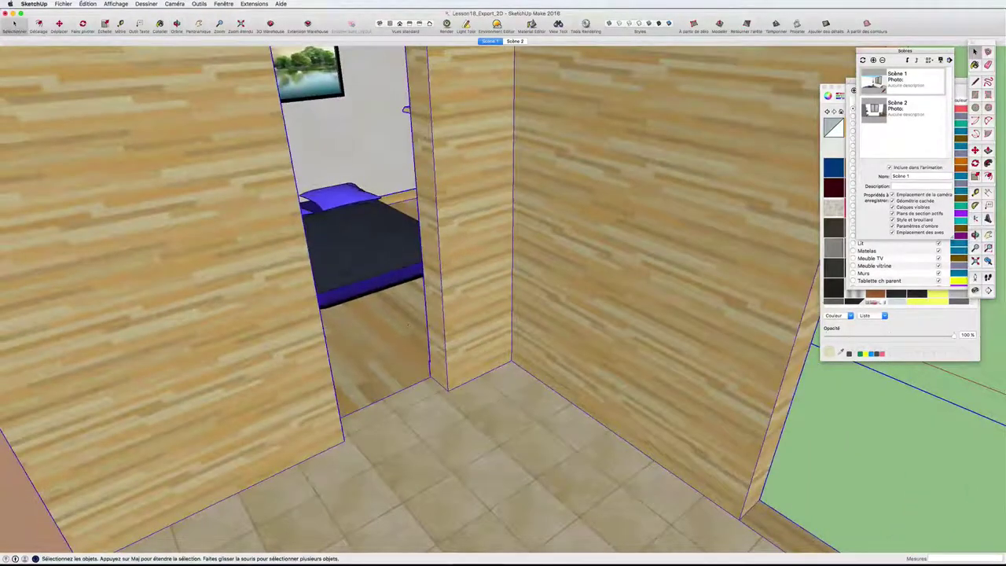
# Place the camera at eye height inside the bedroom, looking toward the painting and window.
pyautogui.click(975, 277)
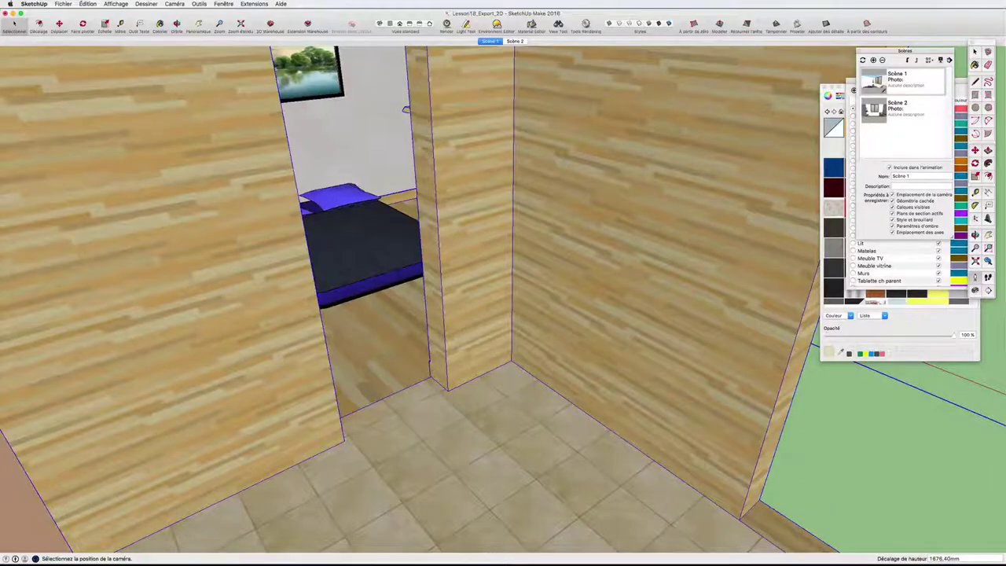
pyautogui.click(385, 367)
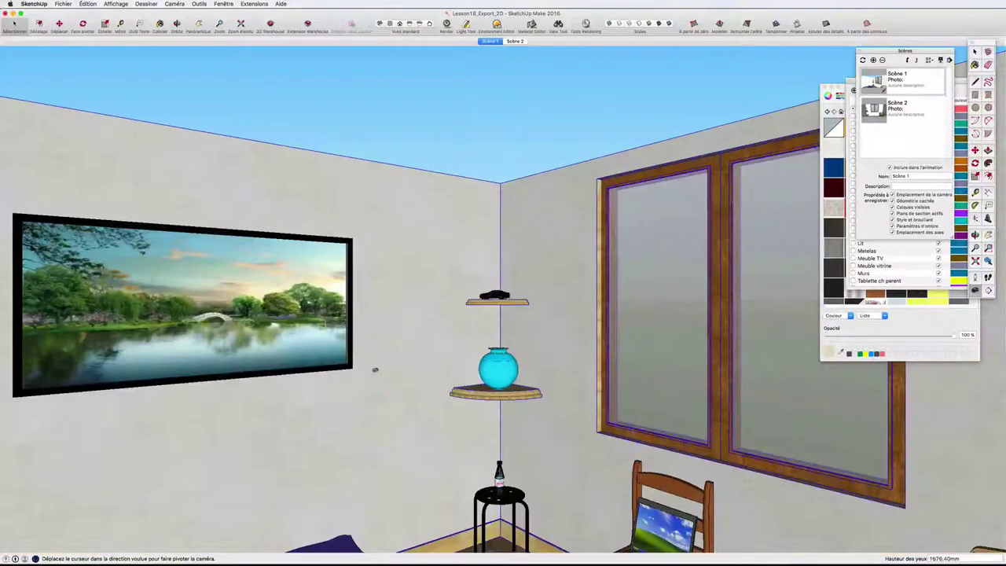
pyautogui.moveTo(375, 370)
pyautogui.mouseDown()
pyautogui.moveTo(426, 401)
pyautogui.moveTo(490, 411)
pyautogui.moveTo(452, 396)
pyautogui.mouseUp()
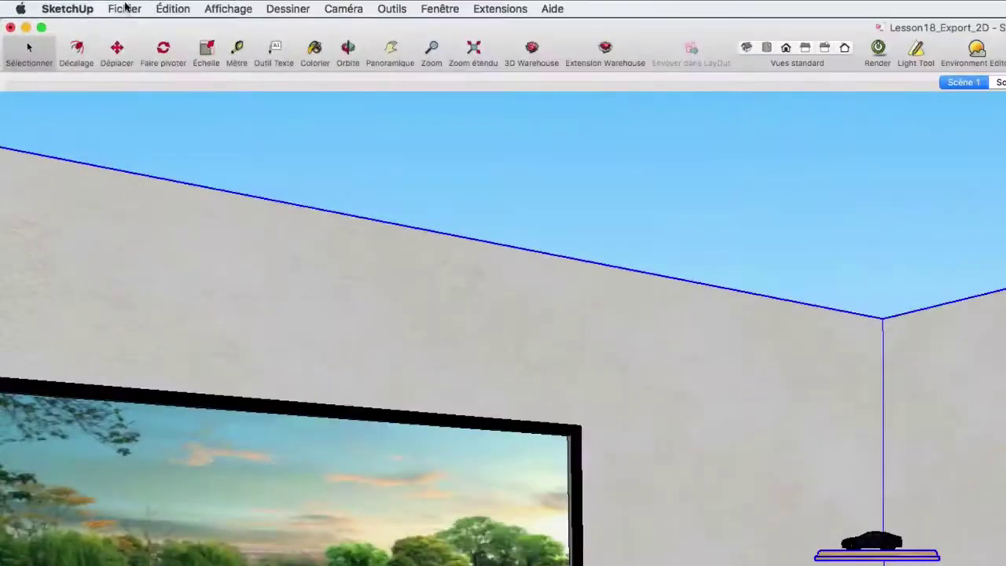
# Start a 2D graphic export in PNG format, saving to the Téléchargements folder.
pyautogui.click(126, 8)
pyautogui.moveTo(138, 231)
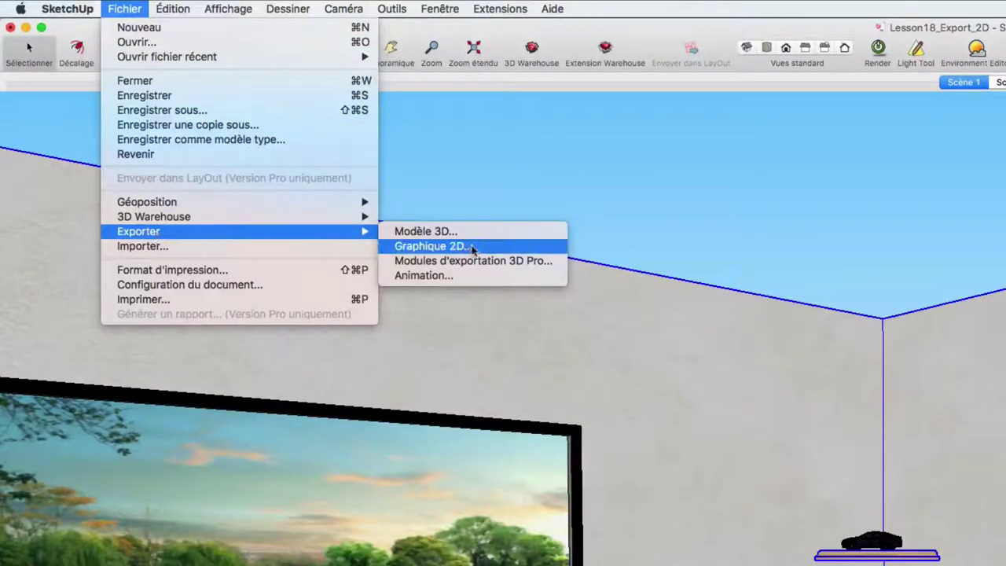
pyautogui.click(433, 246)
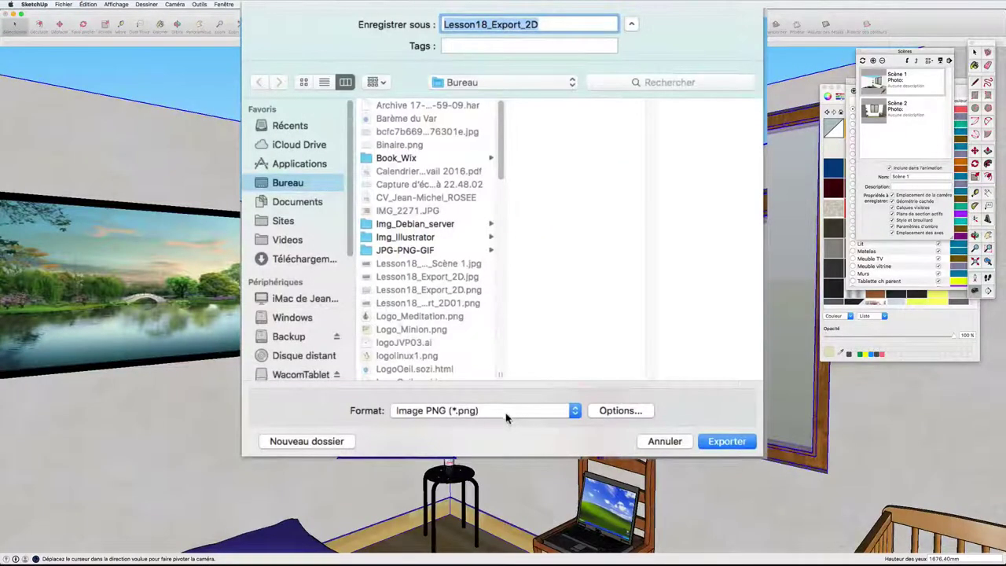
pyautogui.click(482, 410)
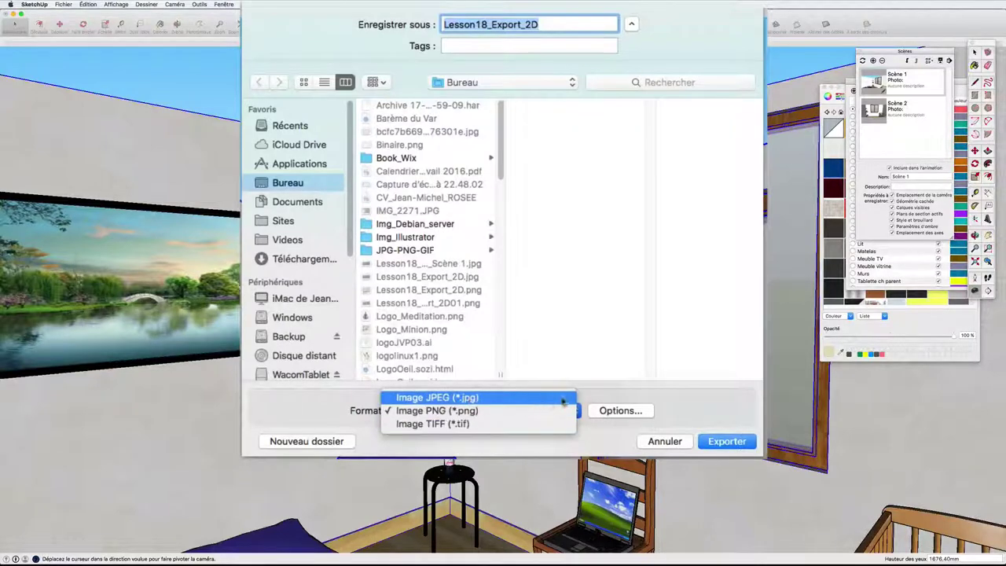
pyautogui.click(489, 411)
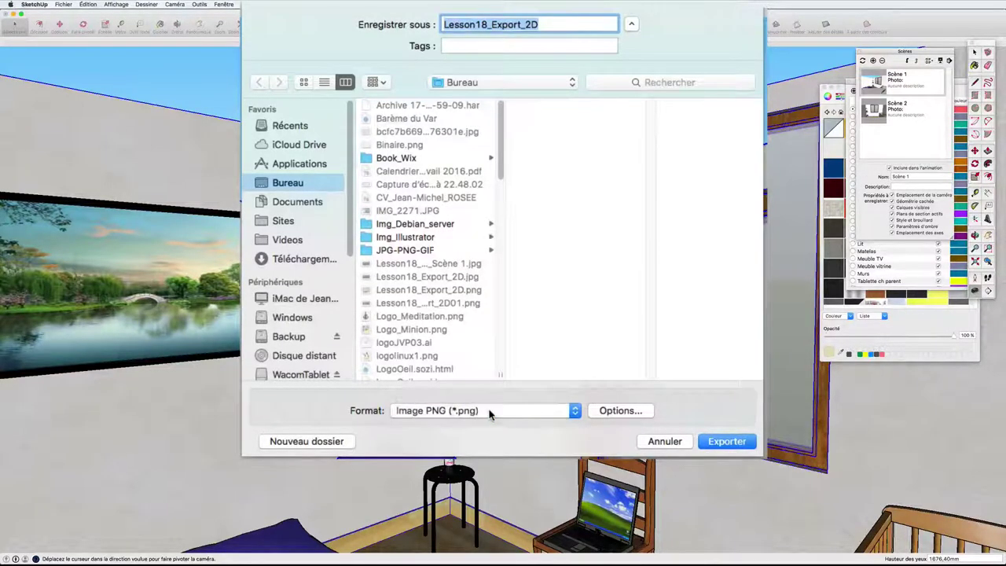
pyautogui.click(299, 261)
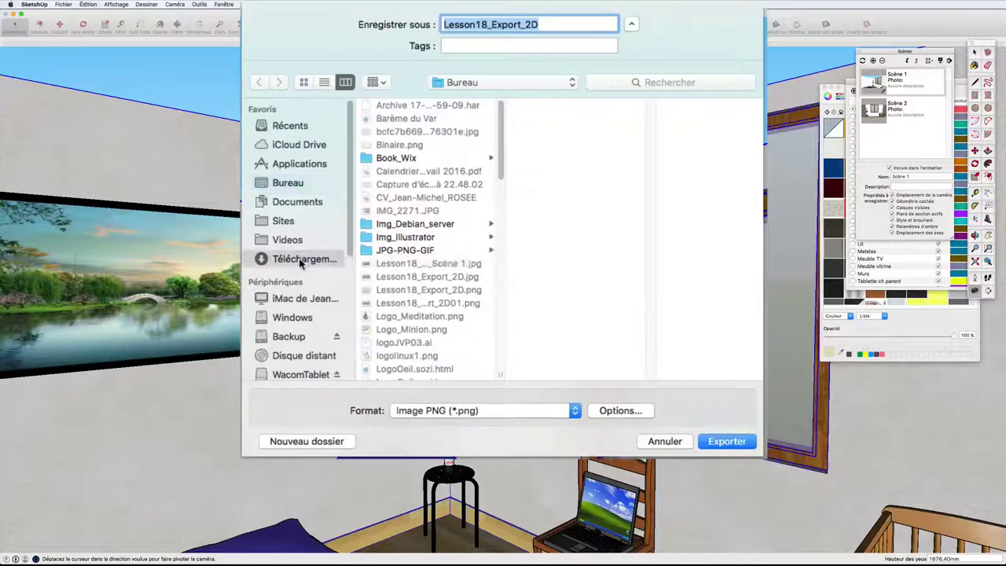
# Replace the export file name with Image2D.png.
pyautogui.click(556, 24)
pyautogui.moveTo(556, 24); pyautogui.dragTo(368, 13)
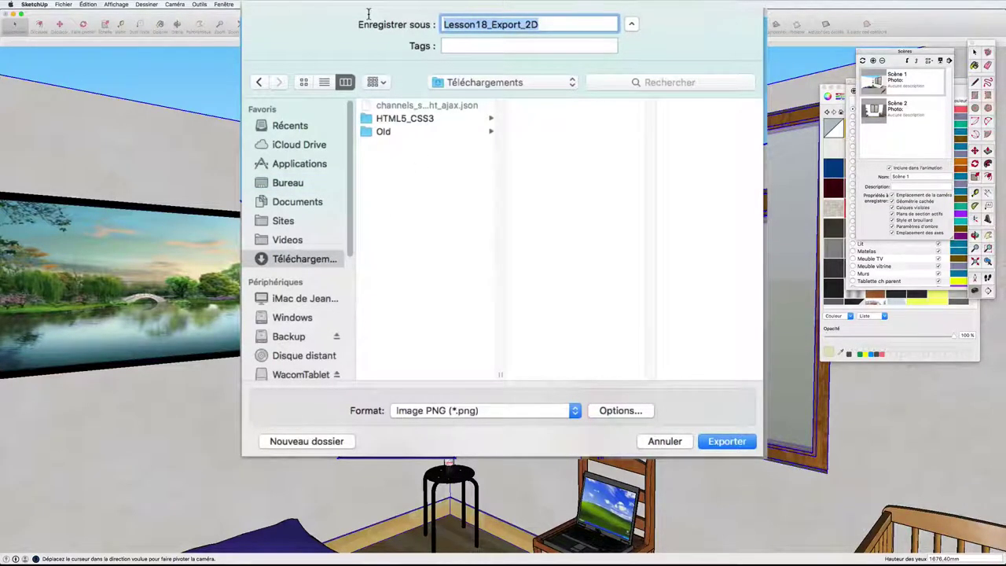
pyautogui.press('BackSpace')
pyautogui.write('ge2D.p')
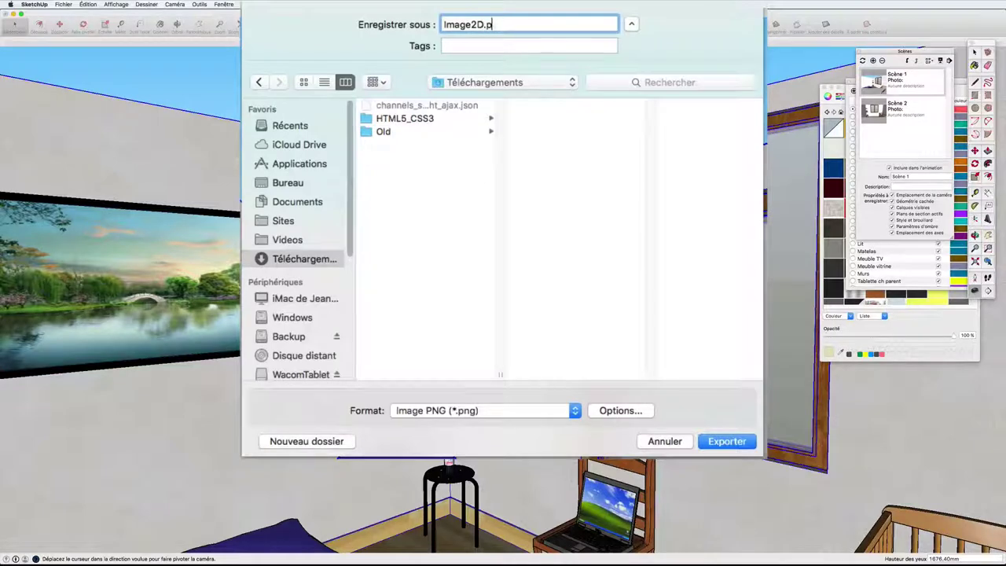
pyautogui.write('ng')
pyautogui.click(620, 411)
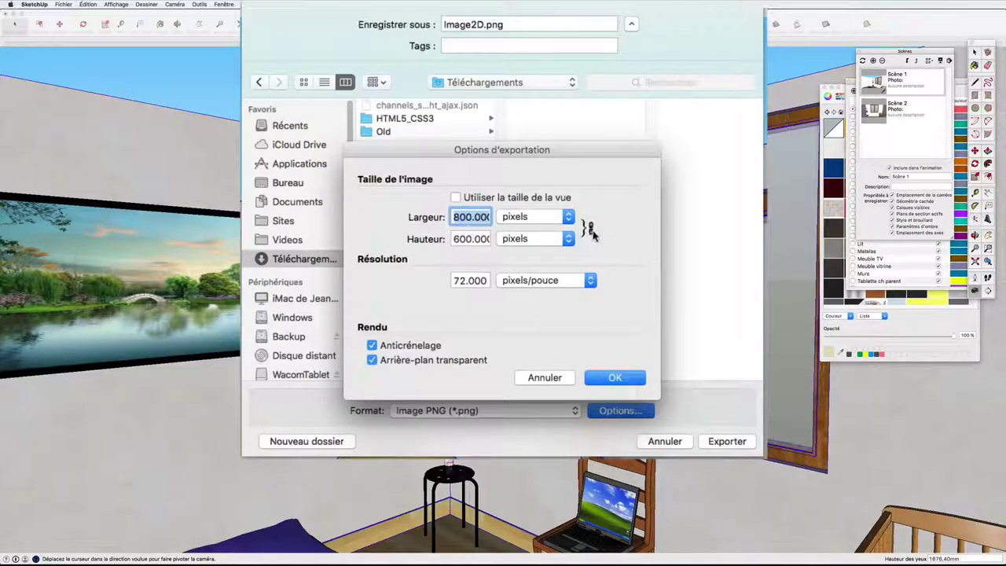
# Try a custom image height of 590 in the export options.
pyautogui.doubleClick(472, 238)
pyautogui.click(470, 217)
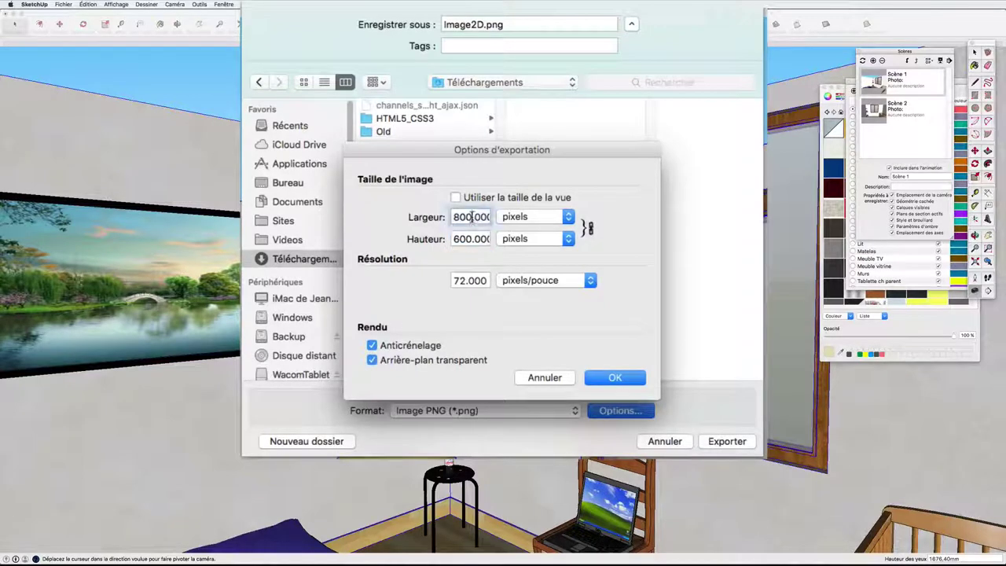
pyautogui.doubleClick(478, 239)
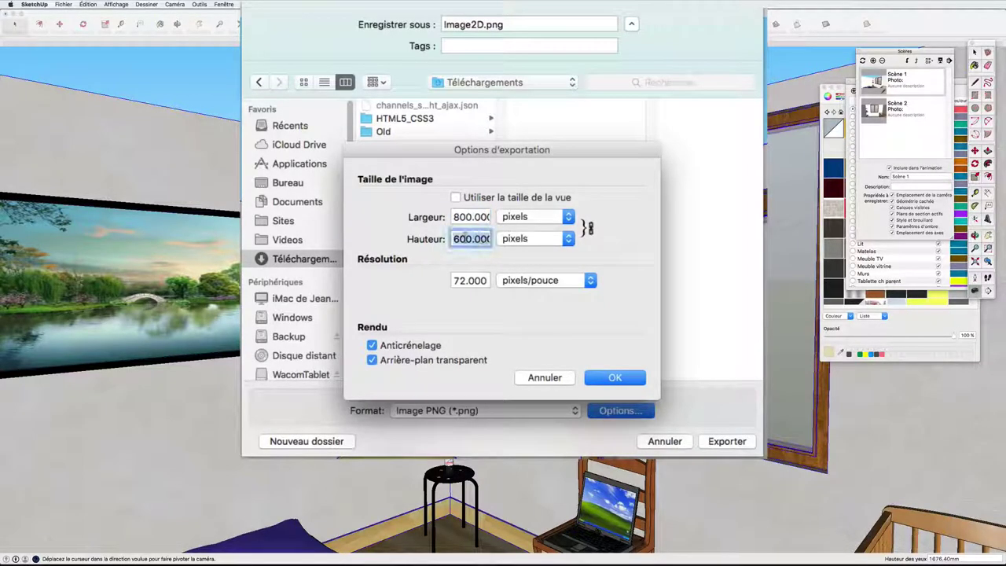
pyautogui.moveTo(472, 239); pyautogui.dragTo(495, 246)
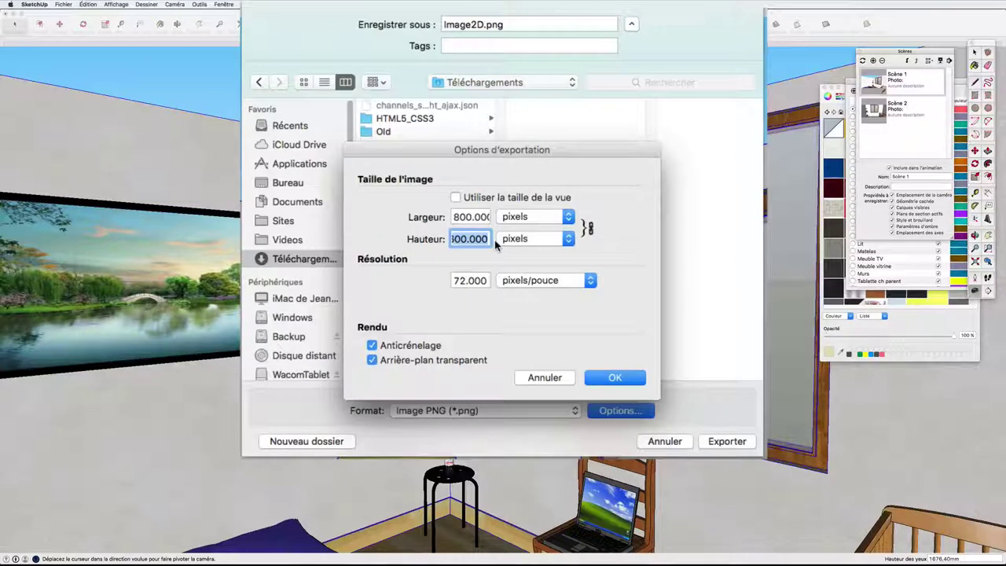
pyautogui.write('590')
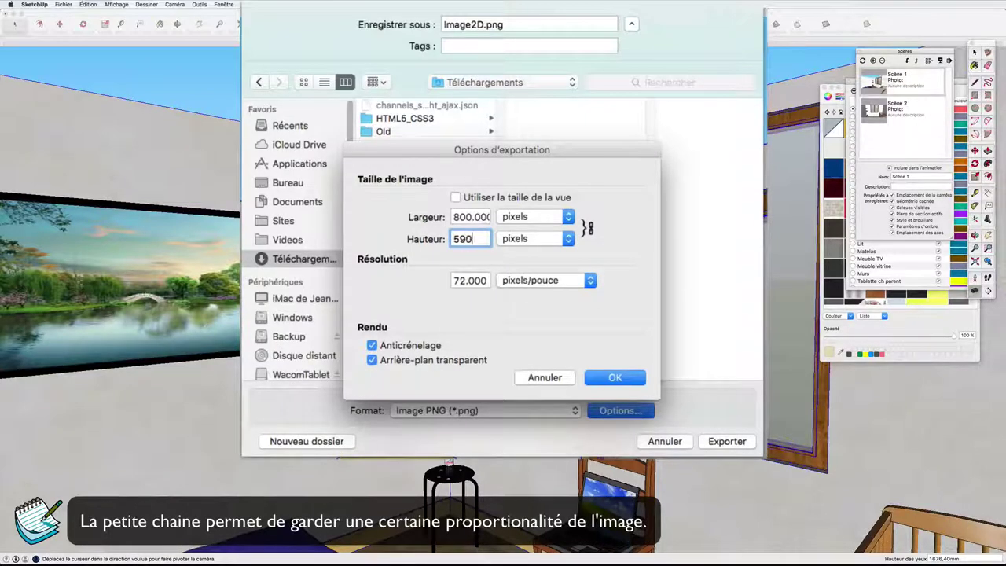
pyautogui.press('Return')
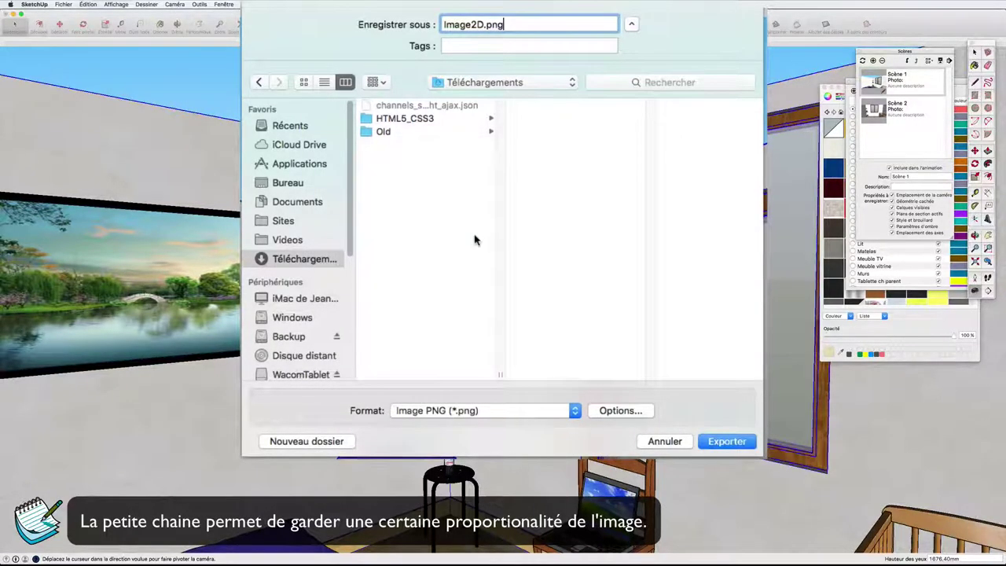
# Set the PNG export to use the view size, 2560 × 1289, and confirm the options.
pyautogui.click(626, 413)
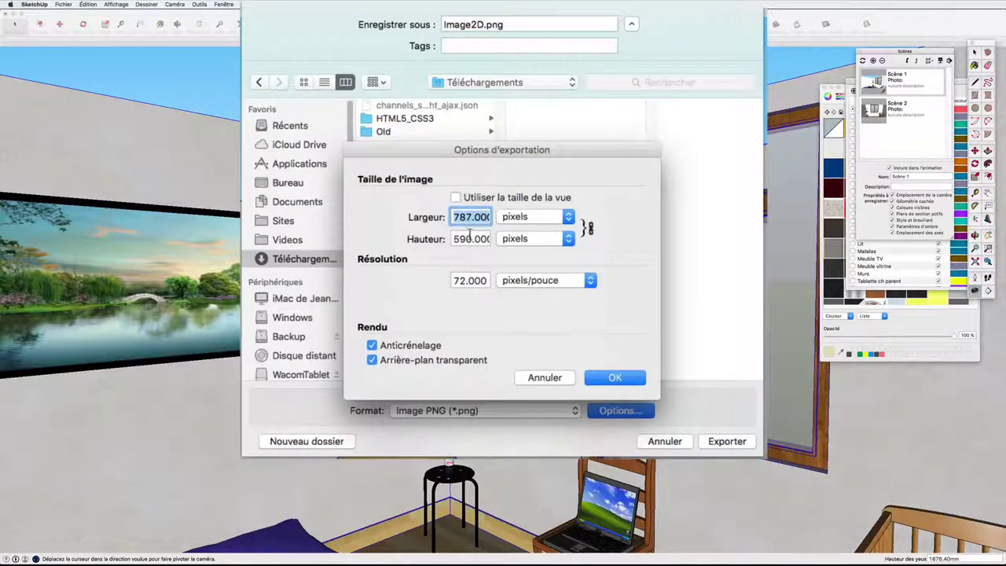
pyautogui.click(589, 227)
pyautogui.click(456, 199)
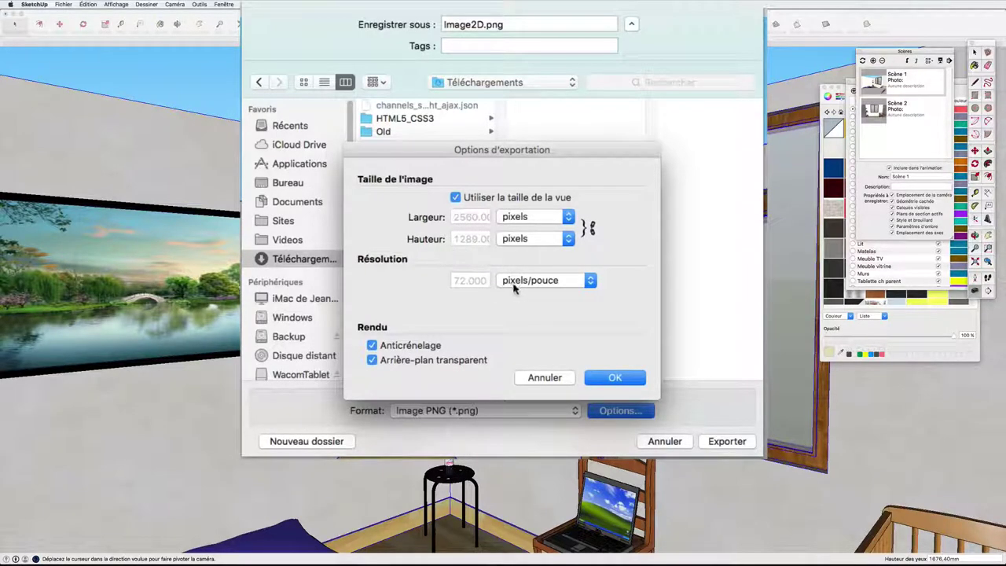
pyautogui.click(456, 197)
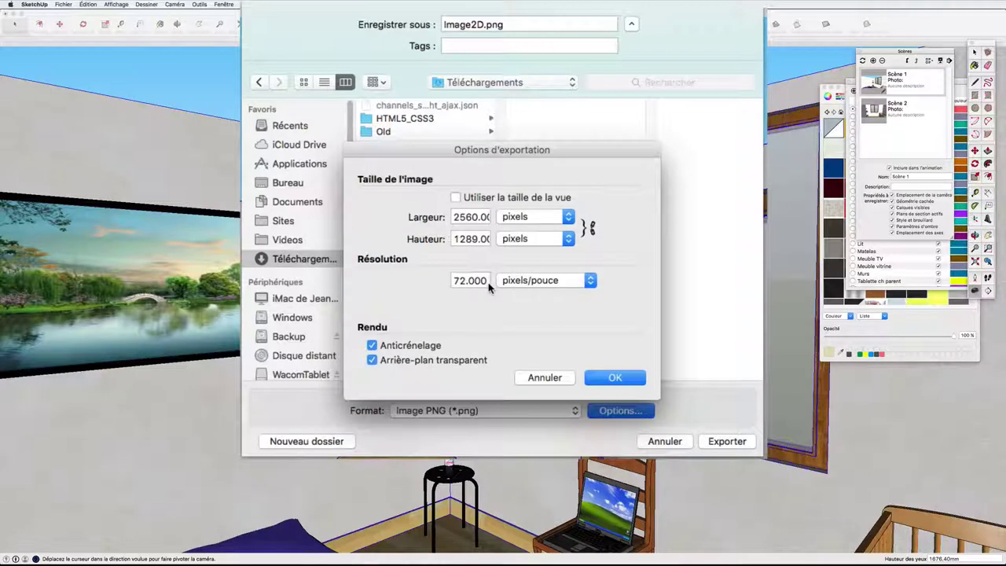
pyautogui.click(456, 198)
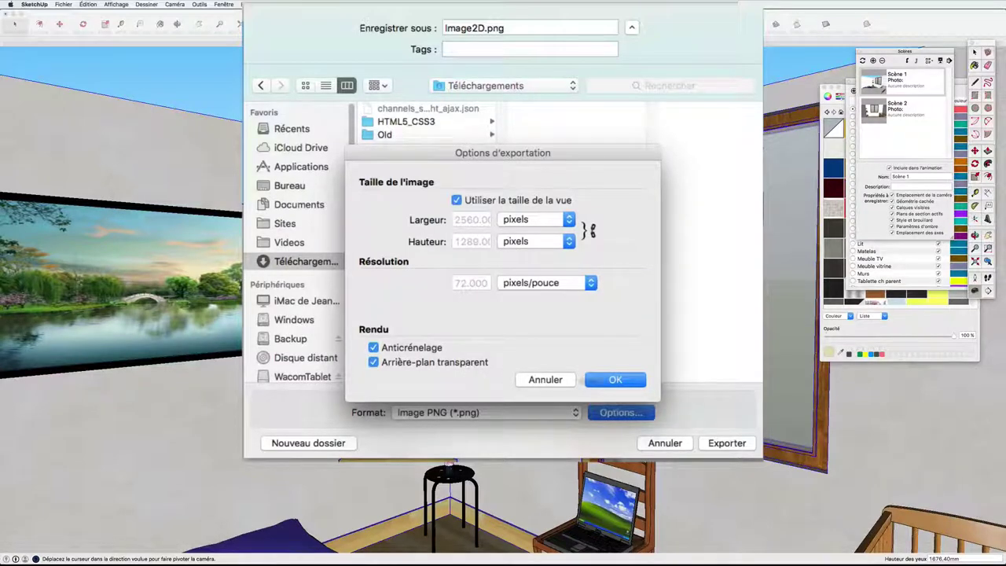
pyautogui.click(617, 379)
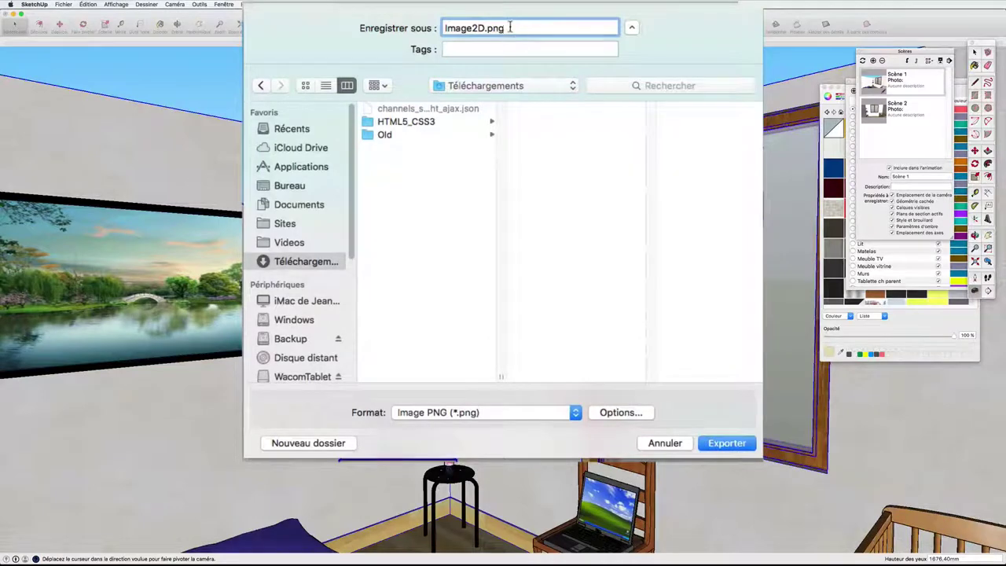
# Export Image2D.png and close its Quick Look preview after checking it.
pyautogui.click(729, 445)
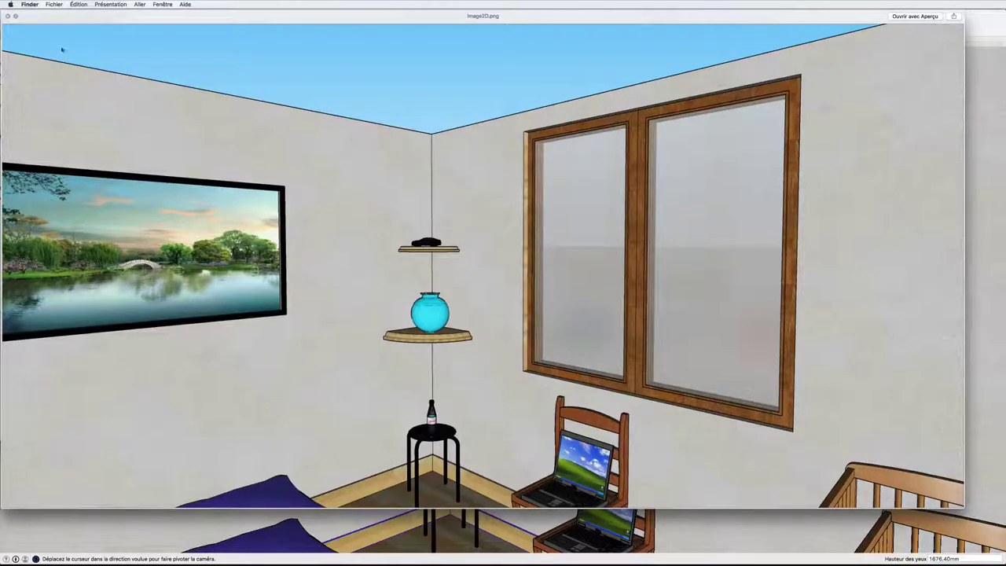
pyautogui.click(8, 16)
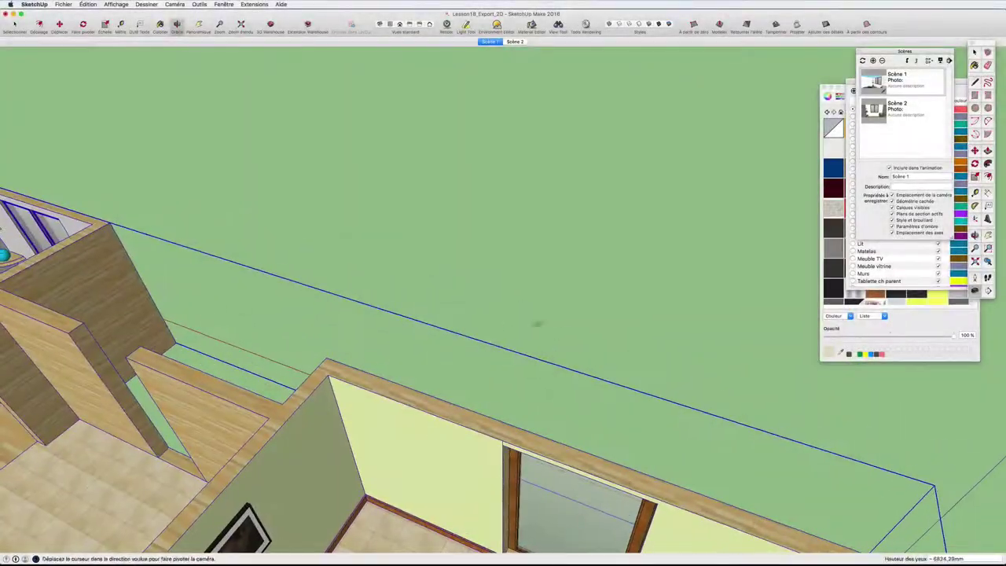
# Select the chair by the window and paste a copy onto the grass outside.
pyautogui.moveTo(532, 323)
pyautogui.mouseDown()
pyautogui.moveTo(366, 249)
pyautogui.moveTo(502, 330)
pyautogui.mouseUp()
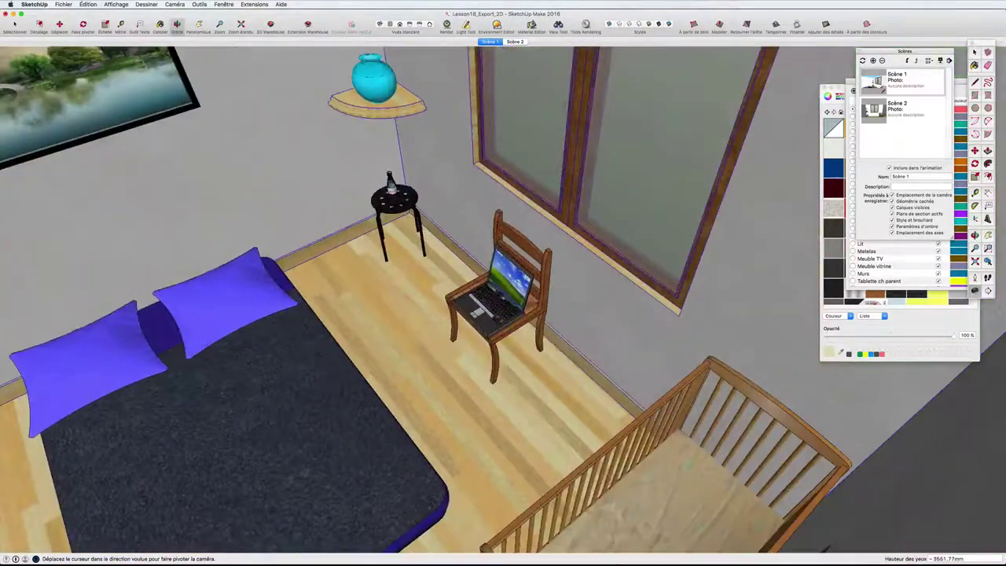
pyautogui.press('space')
pyautogui.click(499, 315)
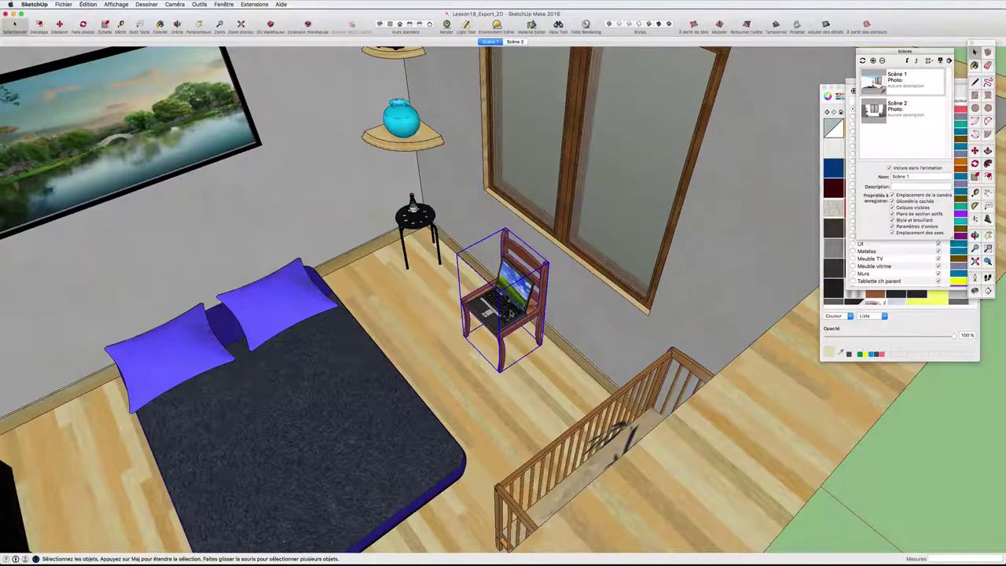
pyautogui.moveTo(511, 313)
pyautogui.mouseDown(button='middle')
pyautogui.moveTo(297, 311)
pyautogui.moveTo(14, 25)
pyautogui.mouseUp(button='middle')
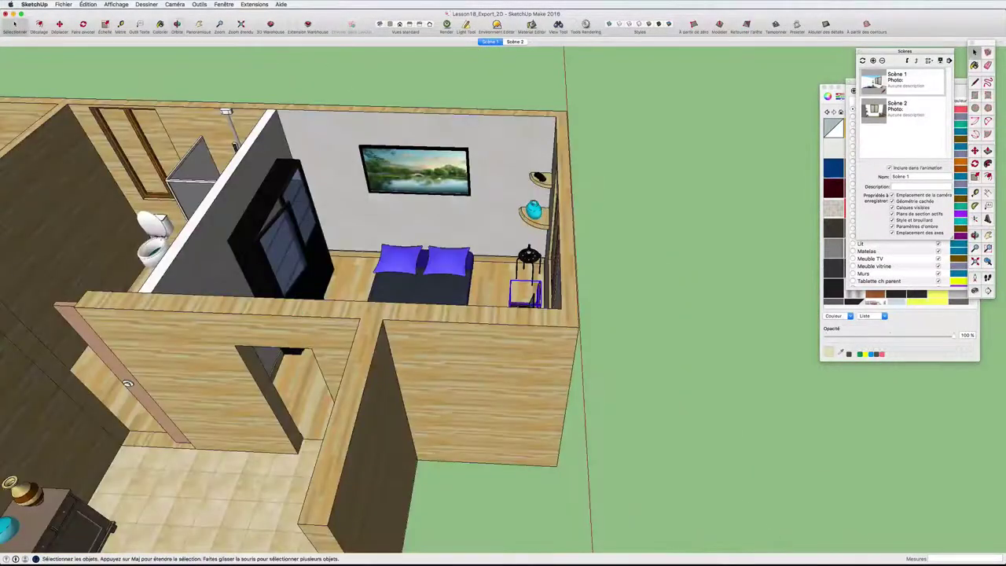
pyautogui.click(59, 24)
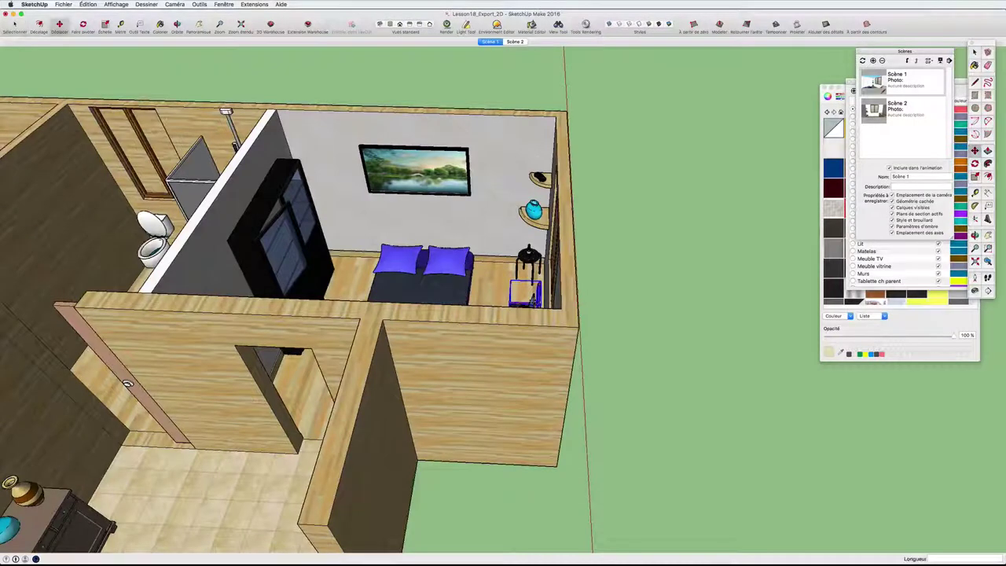
pyautogui.press('super+v')
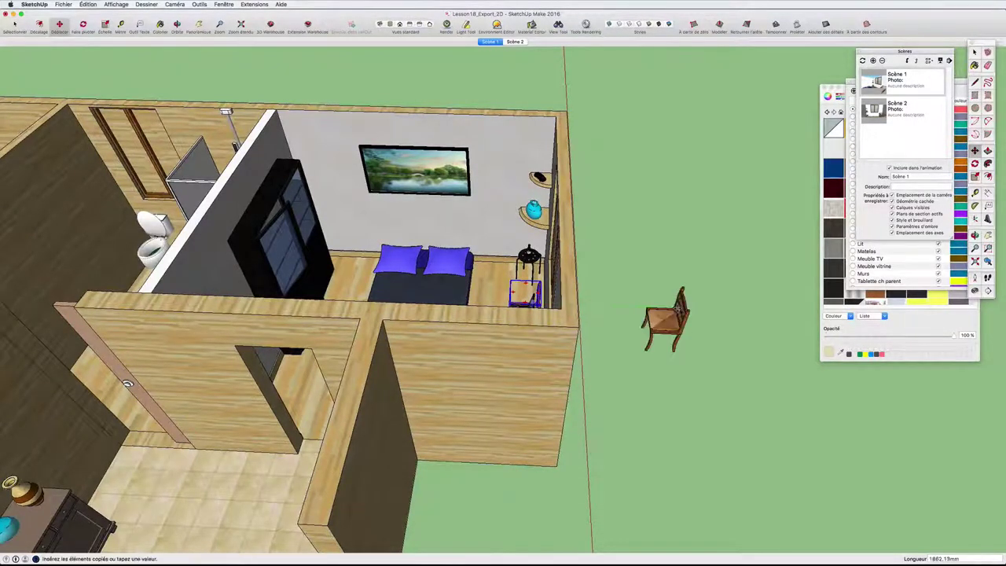
pyautogui.click(716, 311)
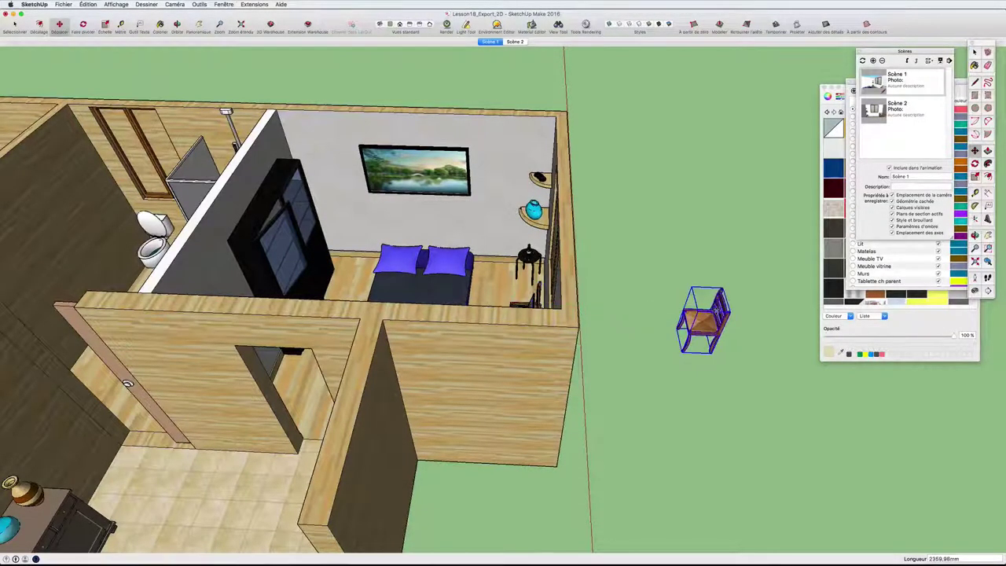
# Zoom in on the pasted chair, orbit around it and reselect it.
pyautogui.scroll(2, 729, 329)
pyautogui.scroll(2, 729, 328)
pyautogui.scroll(1, 729, 329)
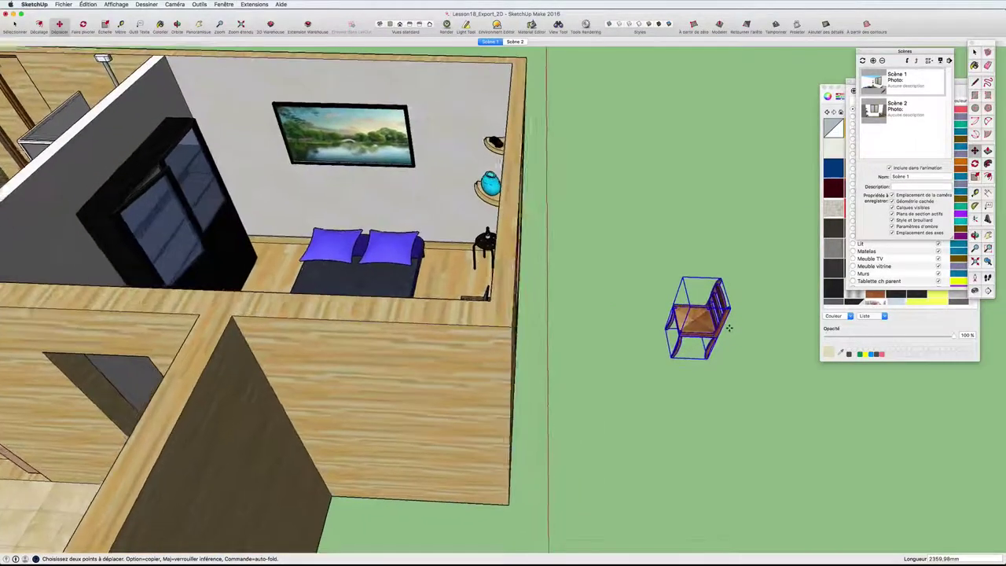
pyautogui.scroll(1, 727, 328)
pyautogui.scroll(2, 719, 328)
pyautogui.scroll(3, 707, 327)
pyautogui.scroll(3, 705, 327)
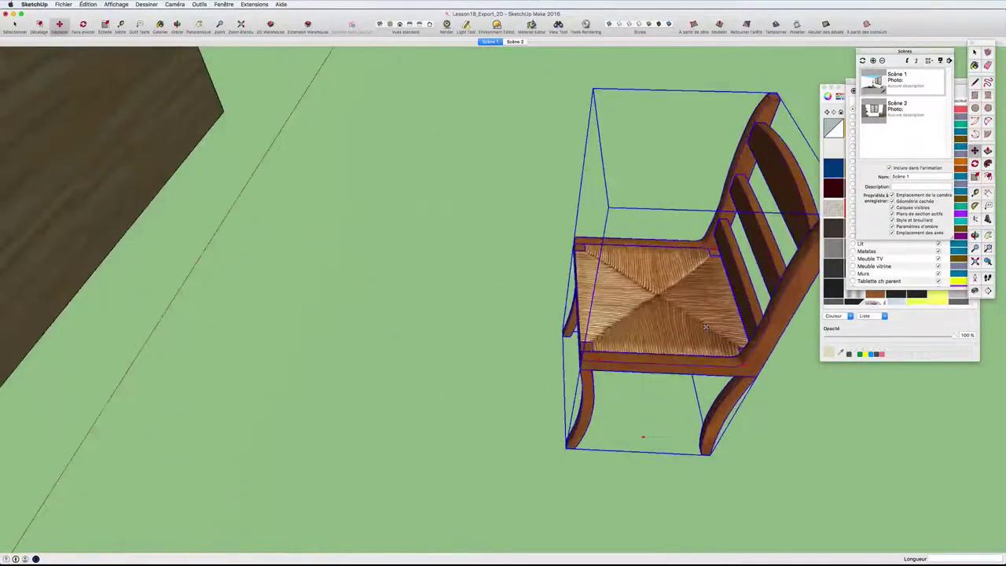
pyautogui.scroll(1, 711, 310)
pyautogui.scroll(2, 717, 291)
pyautogui.scroll(1, 721, 277)
pyautogui.moveTo(721, 276)
pyautogui.mouseDown(button='middle')
pyautogui.moveTo(606, 341)
pyautogui.moveTo(660, 307)
pyautogui.moveTo(635, 324)
pyautogui.mouseUp(button='middle')
pyautogui.click(575, 257)
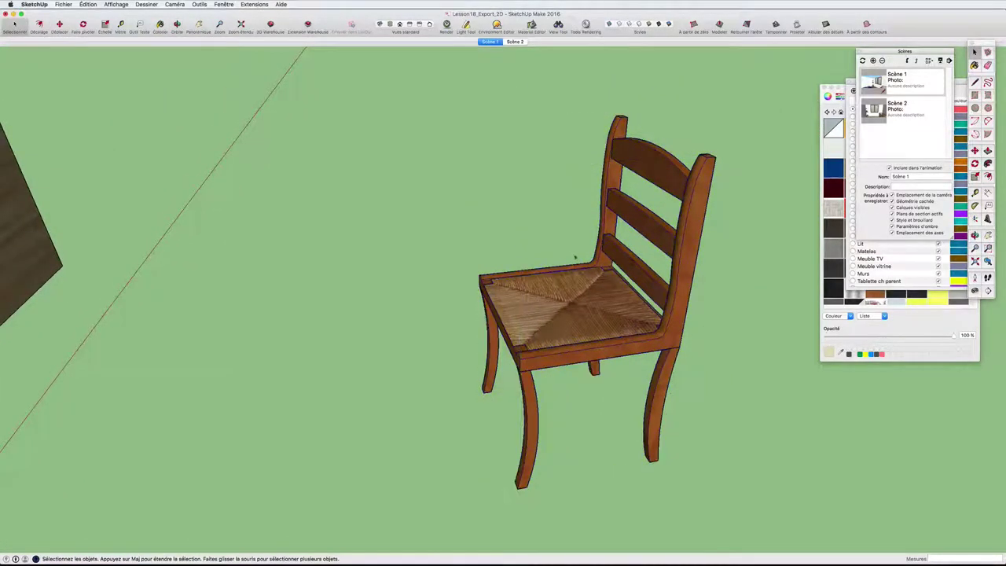
pyautogui.click(571, 279)
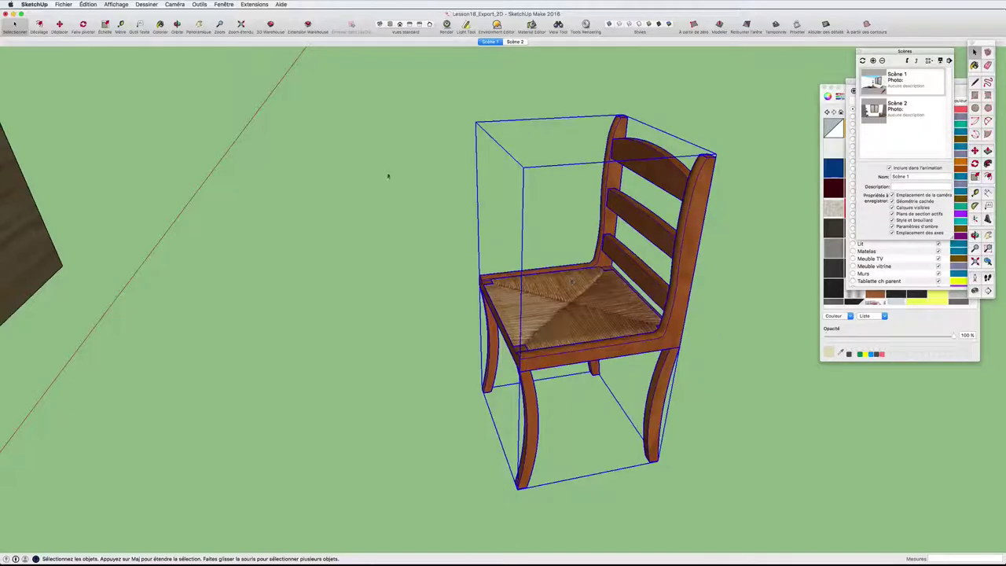
# Export the chair view as Image2D01.png to Téléchargements, keeping the same export options.
pyautogui.click(71, 7)
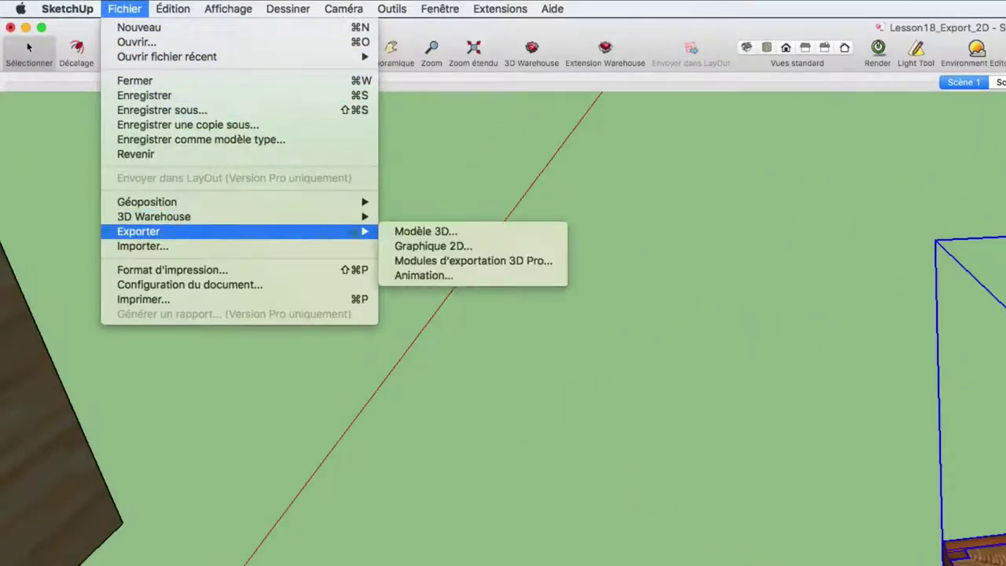
pyautogui.click(424, 246)
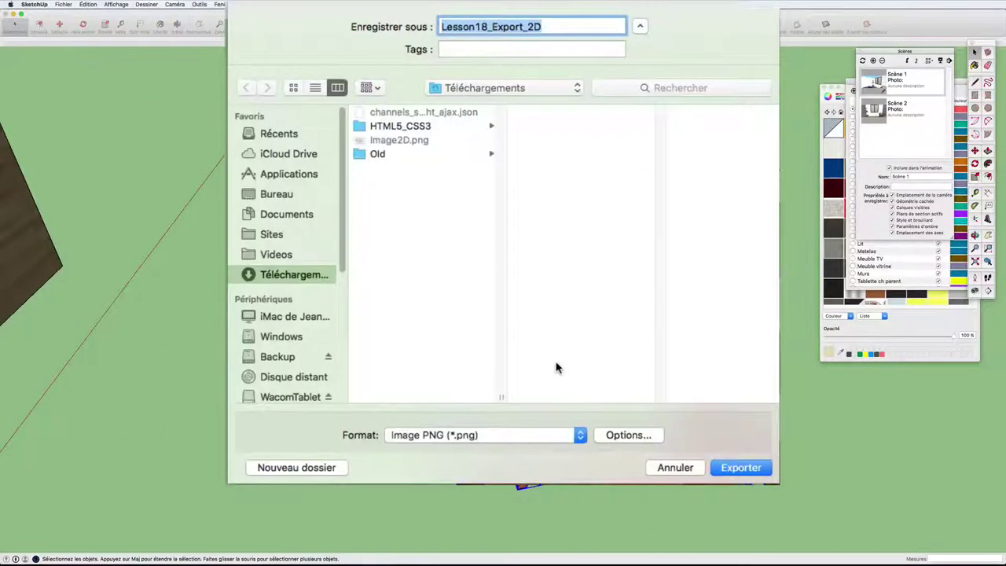
pyautogui.click(632, 435)
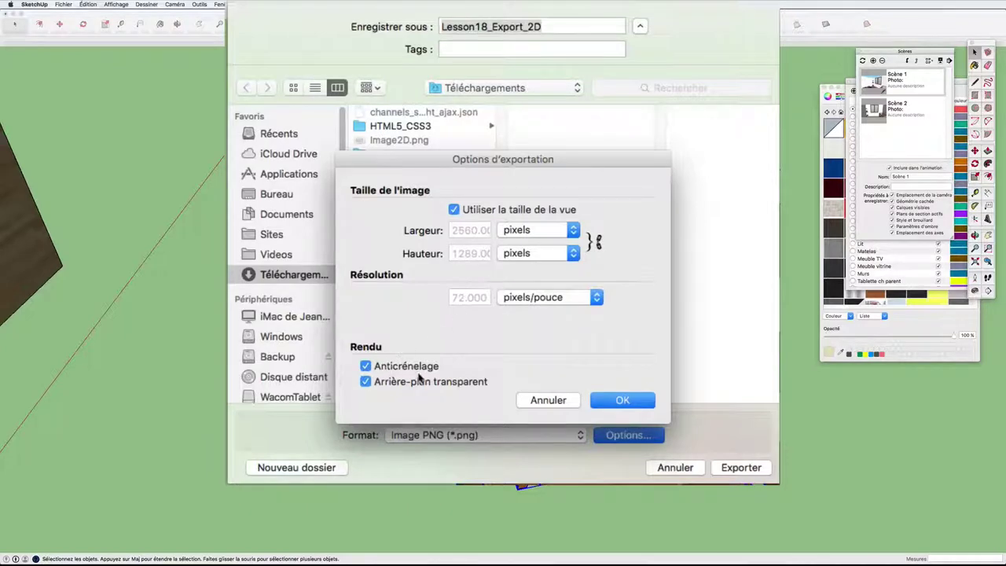
pyautogui.click(625, 399)
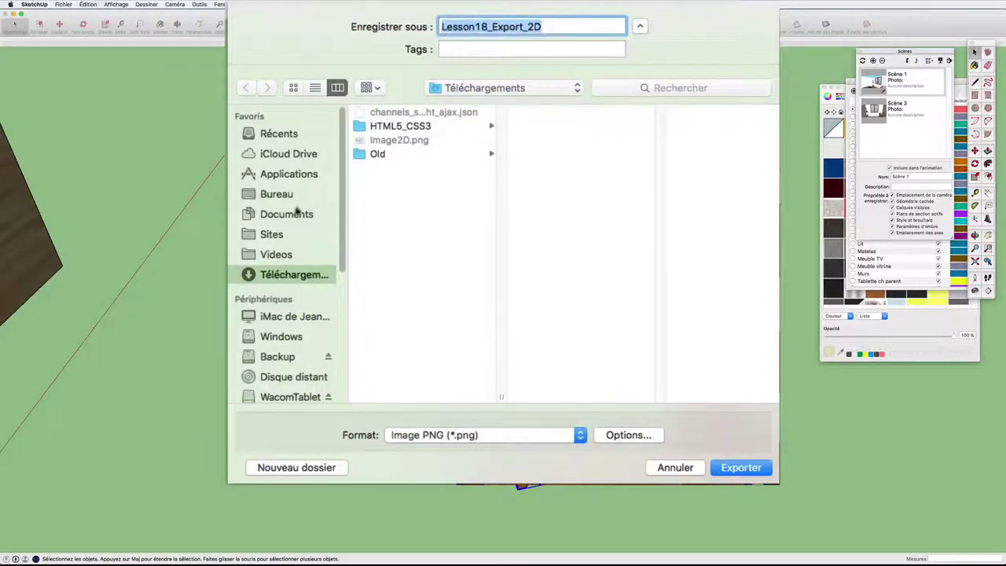
pyautogui.click(402, 141)
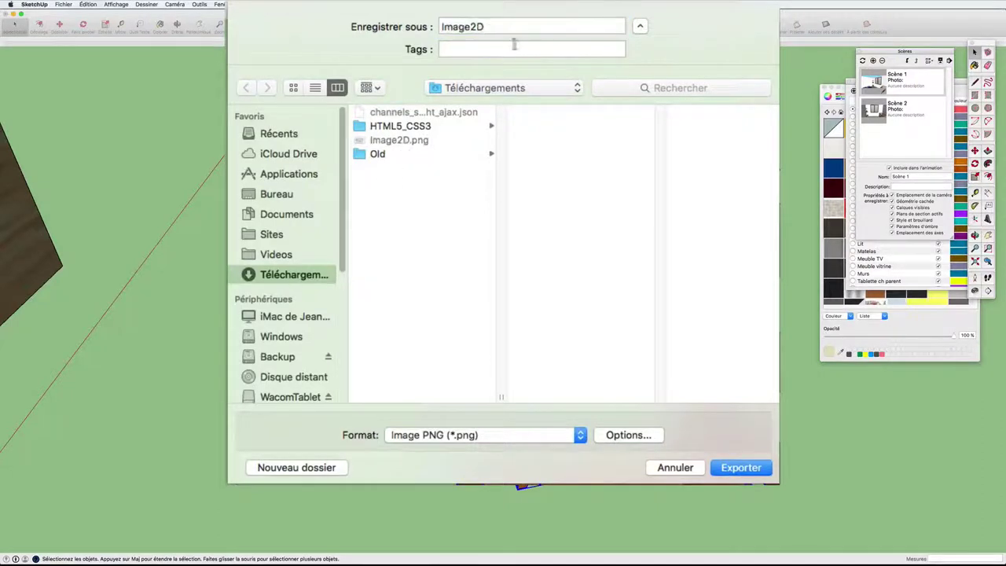
pyautogui.click(499, 28)
pyautogui.write('0')
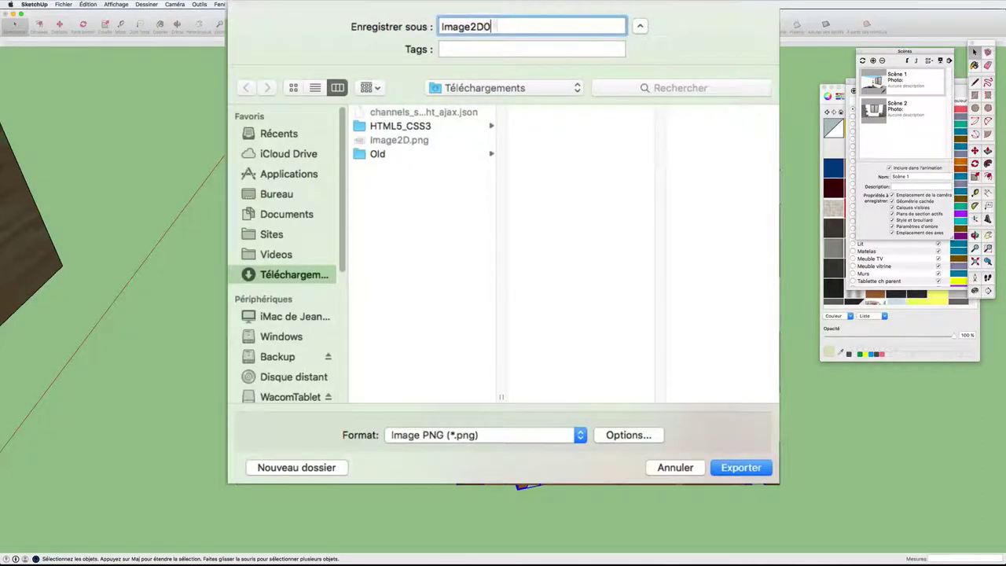
pyautogui.write('1')
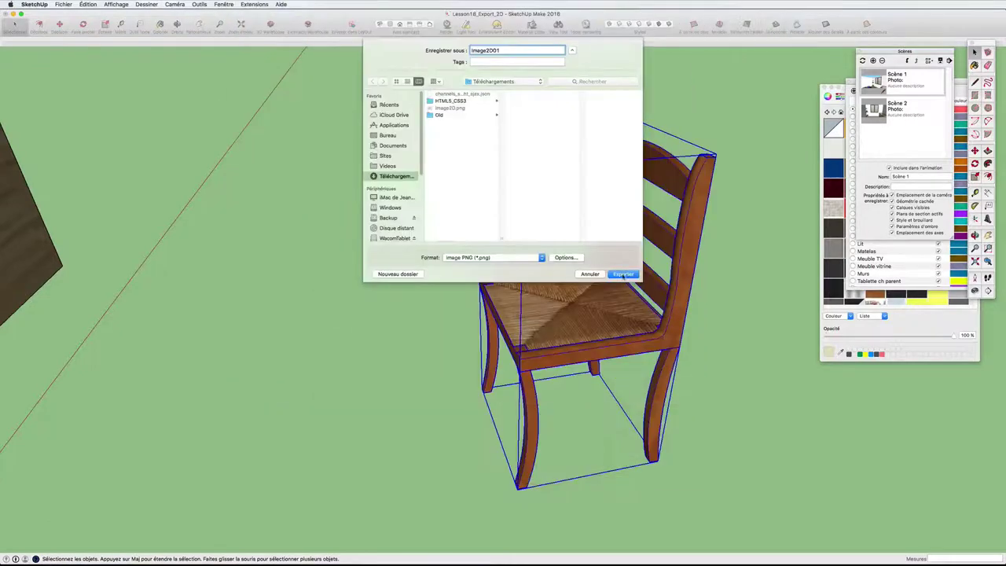
pyautogui.click(623, 274)
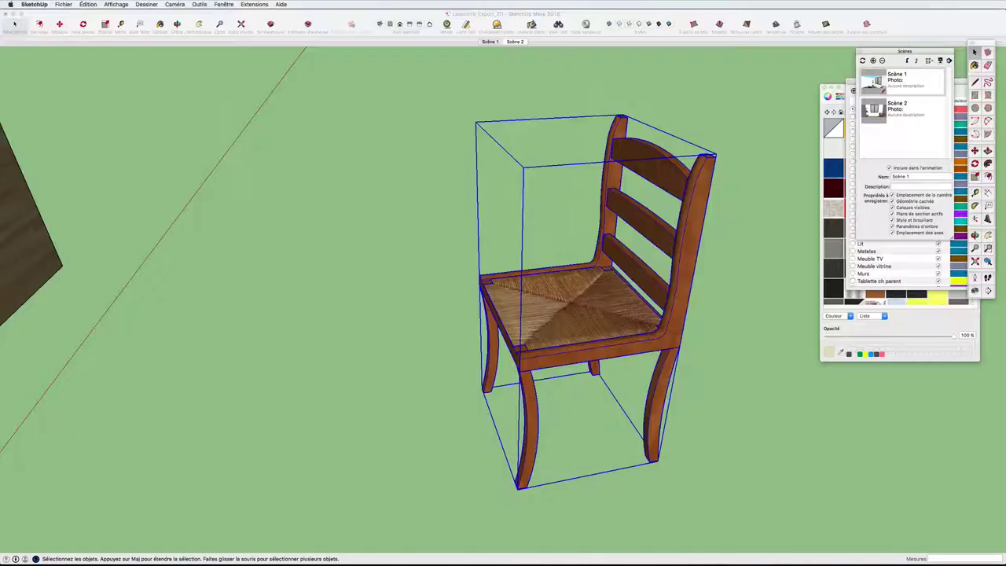
# Orbit down to a low angle with sky behind the chair and select it.
pyautogui.moveTo(621, 220); pyautogui.dragTo(670, 175, button='middle')
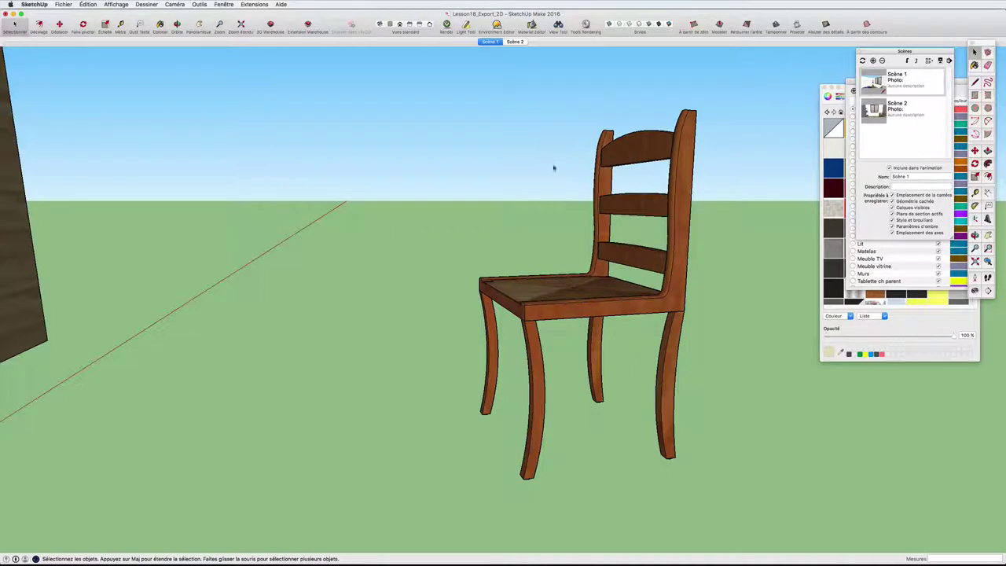
pyautogui.moveTo(558, 189); pyautogui.dragTo(557, 193, button='middle')
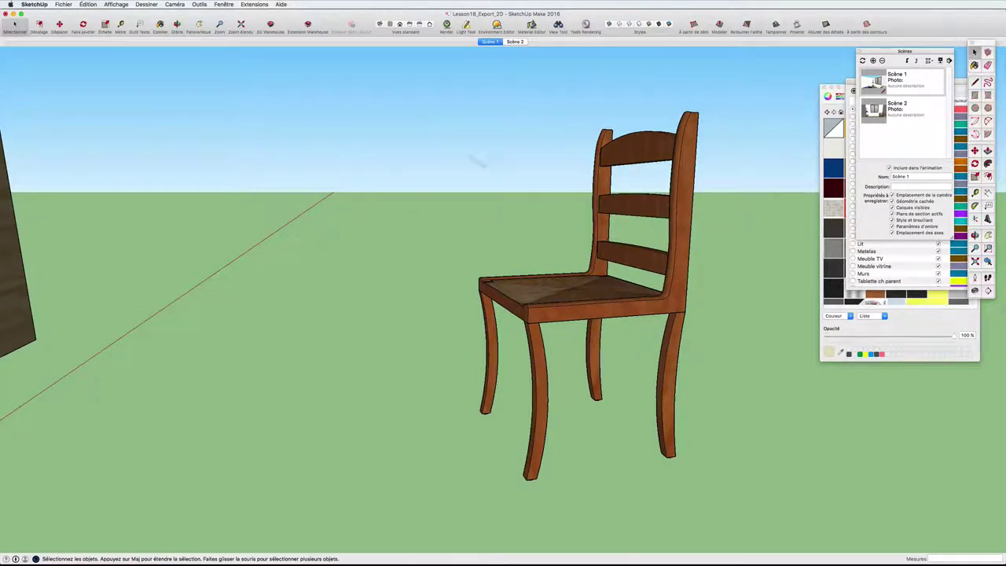
pyautogui.click(602, 291)
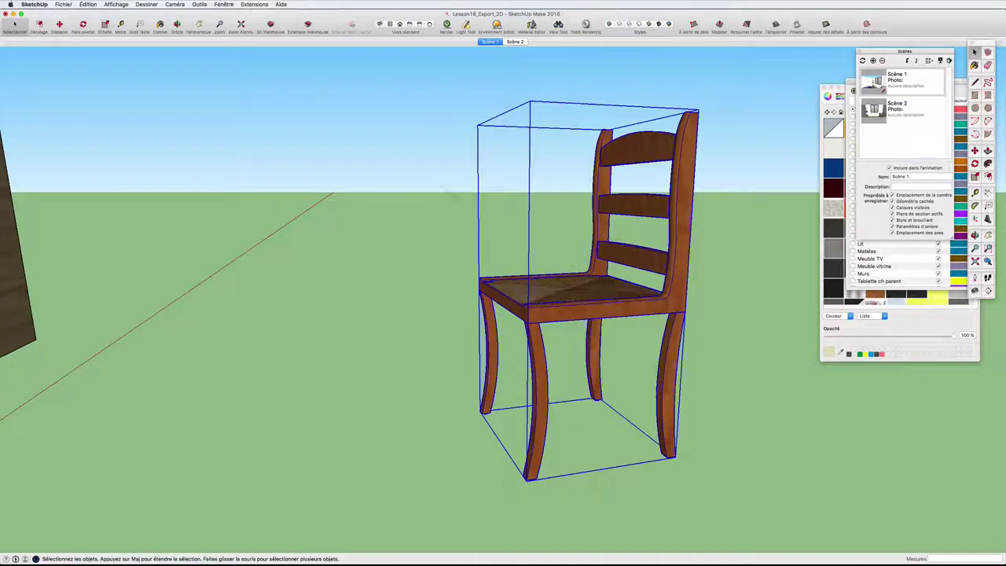
# Export the low-angle chair view as Image2D02.png with the same PNG options.
pyautogui.click(59, 4)
pyautogui.moveTo(138, 231)
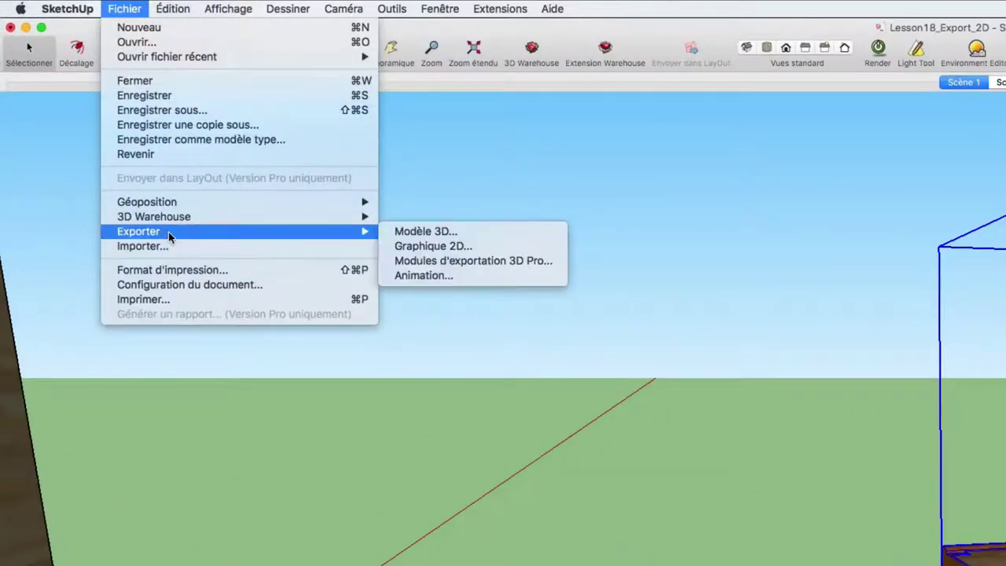
pyautogui.click(432, 246)
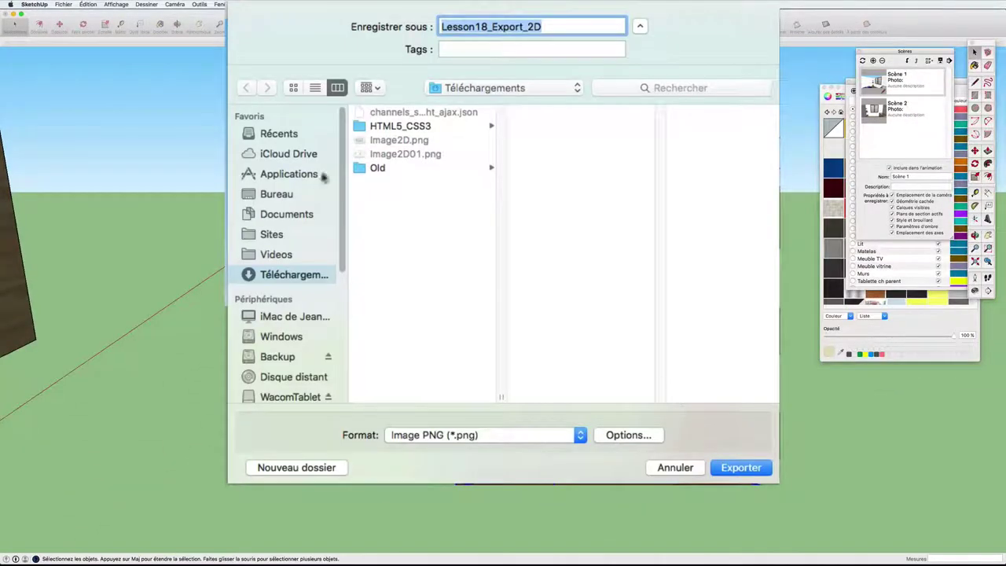
pyautogui.click(387, 156)
pyautogui.click(511, 26)
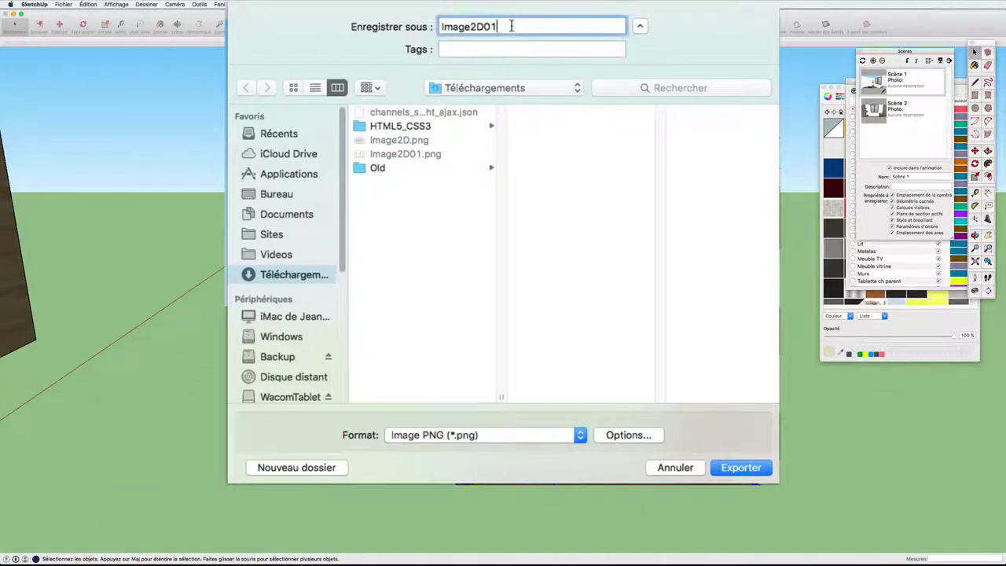
pyautogui.press('BackSpace')
pyautogui.write('2')
pyautogui.click(638, 439)
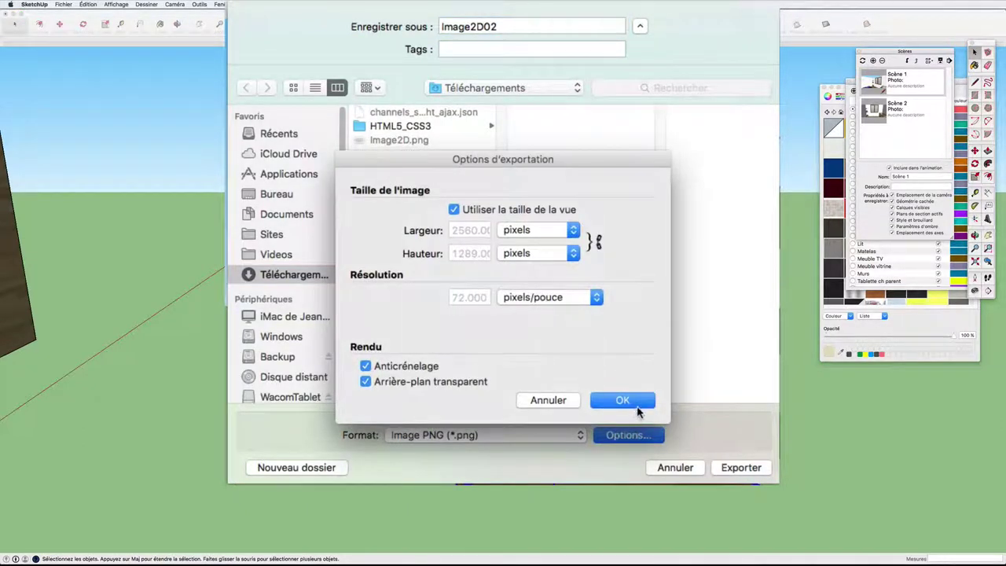
pyautogui.click(622, 400)
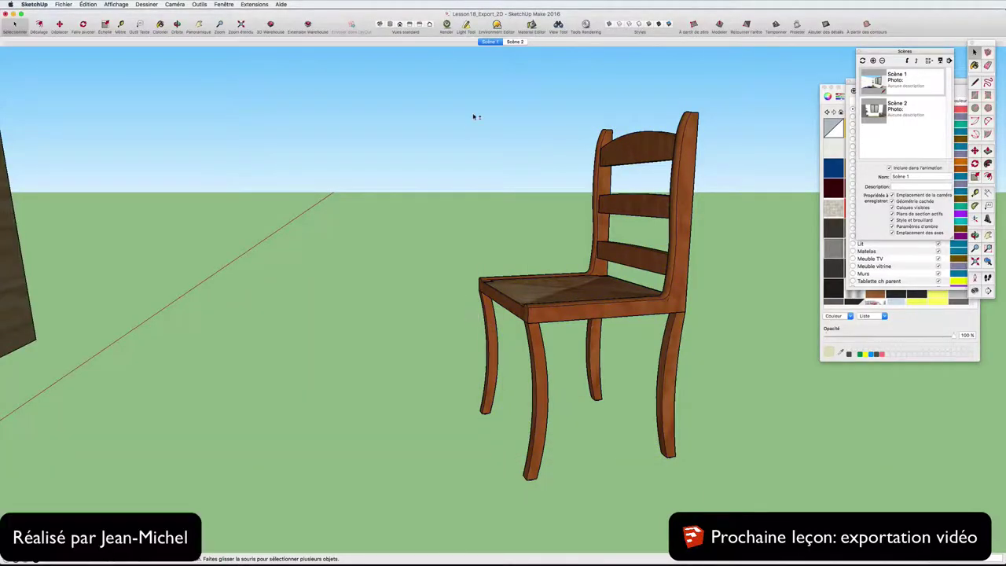
# Switch from Scène 1 to Scène 2, showing the window above the laptop chair and crib.
pyautogui.click(512, 42)
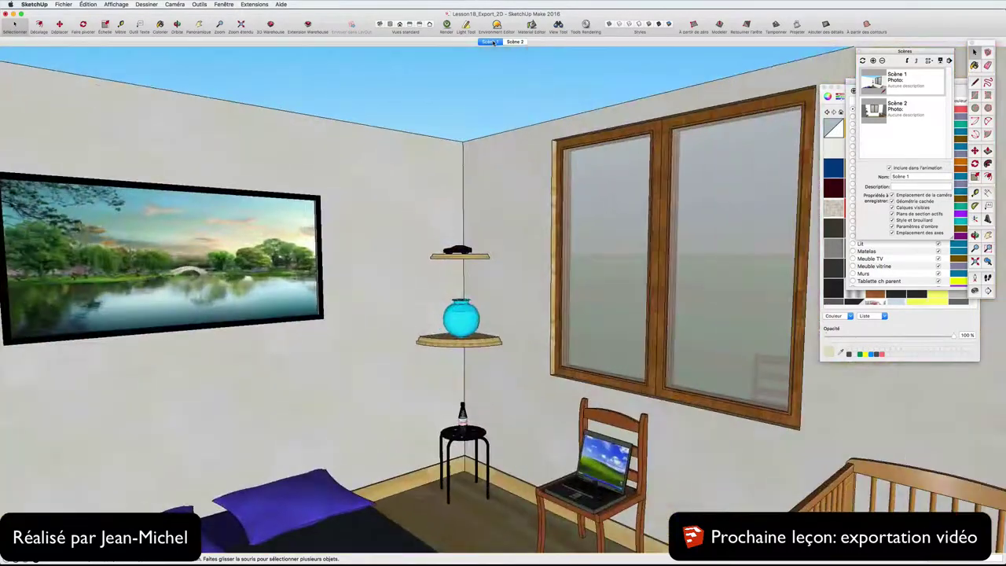
pyautogui.click(513, 41)
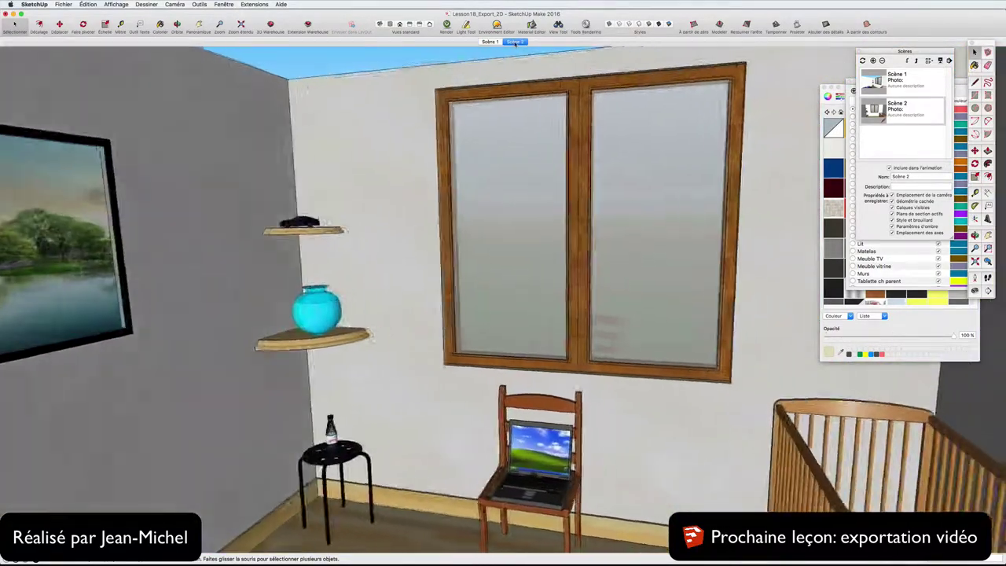